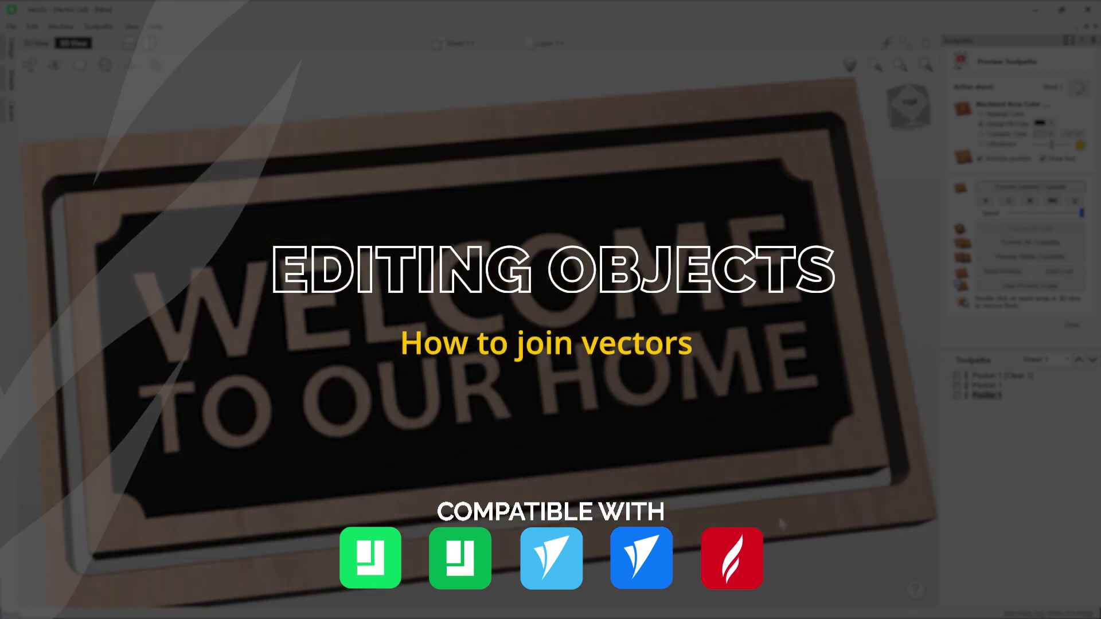
Bring up the SAFETY FIRST sign layout and select its top triangle.
{"action": "left_click_drag", "start_coordinate": [782, 523], "coordinate": [760, 393]}
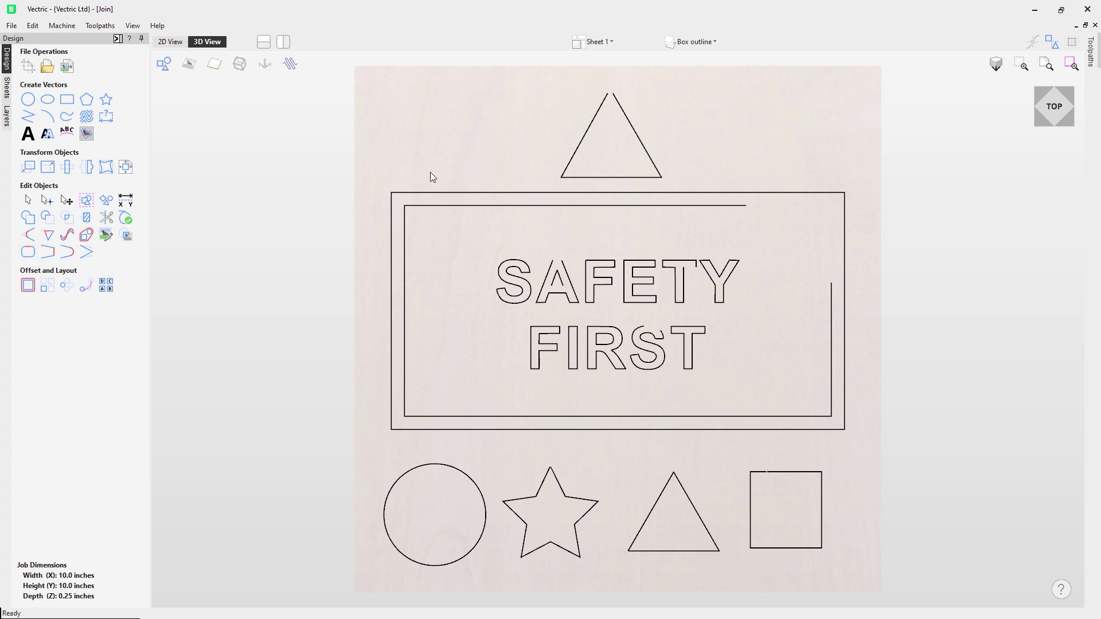
{"action": "left_click", "coordinate": [587, 132]}
Close the top triangle's apex gap with Join / Close Vectors > Move End Points.
{"action": "left_click", "coordinate": [580, 112]}
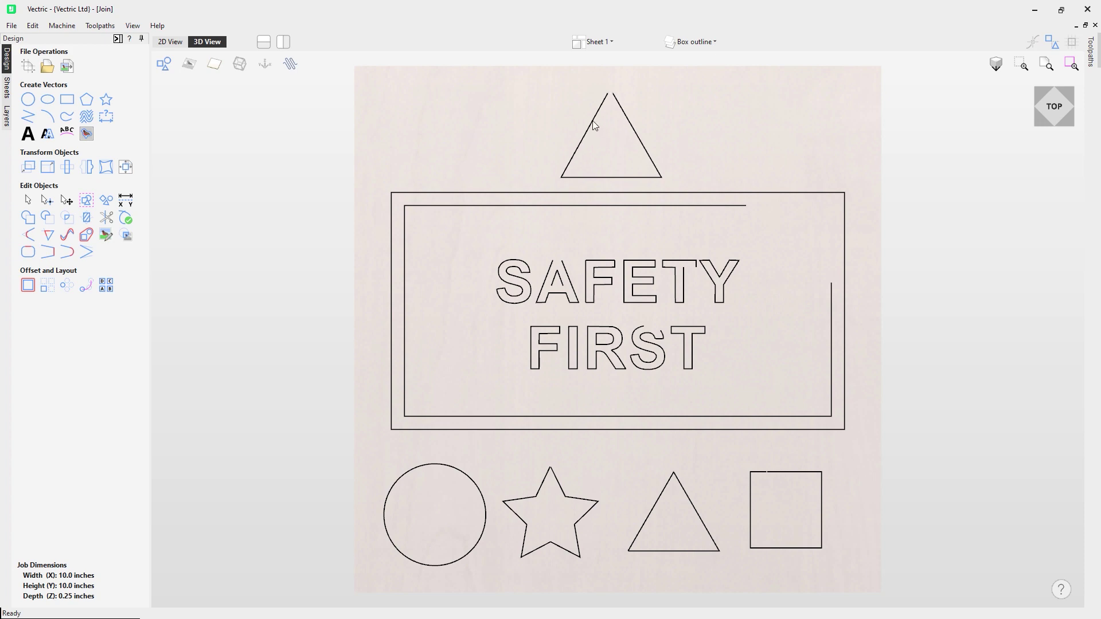
{"action": "left_click", "coordinate": [590, 120]}
{"action": "right_click", "coordinate": [593, 123]}
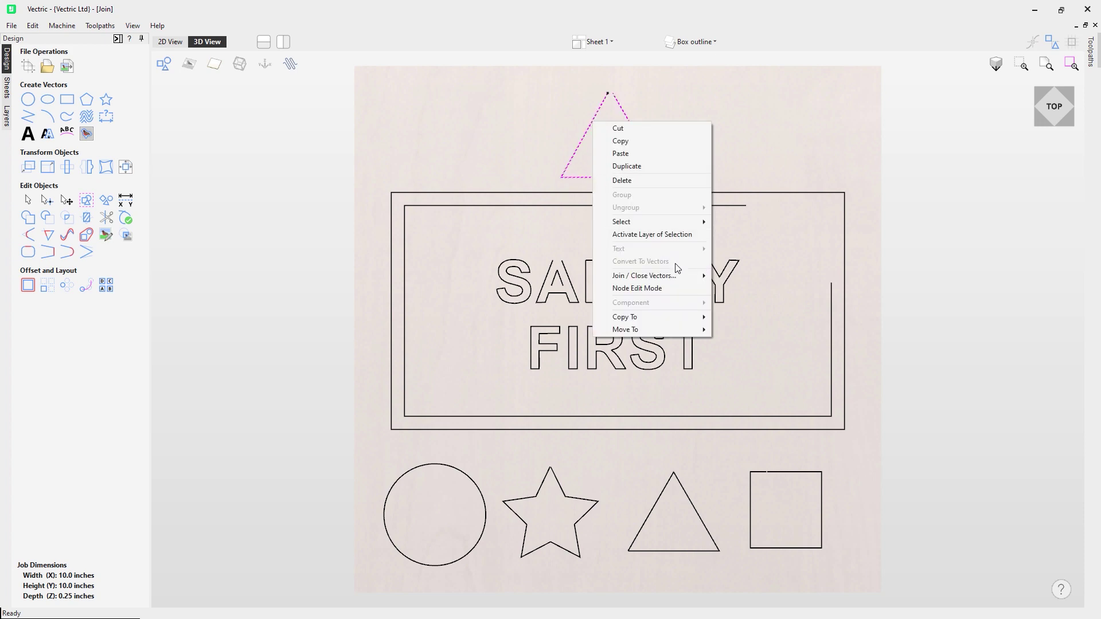
{"action": "mouse_move", "coordinate": [675, 276]}
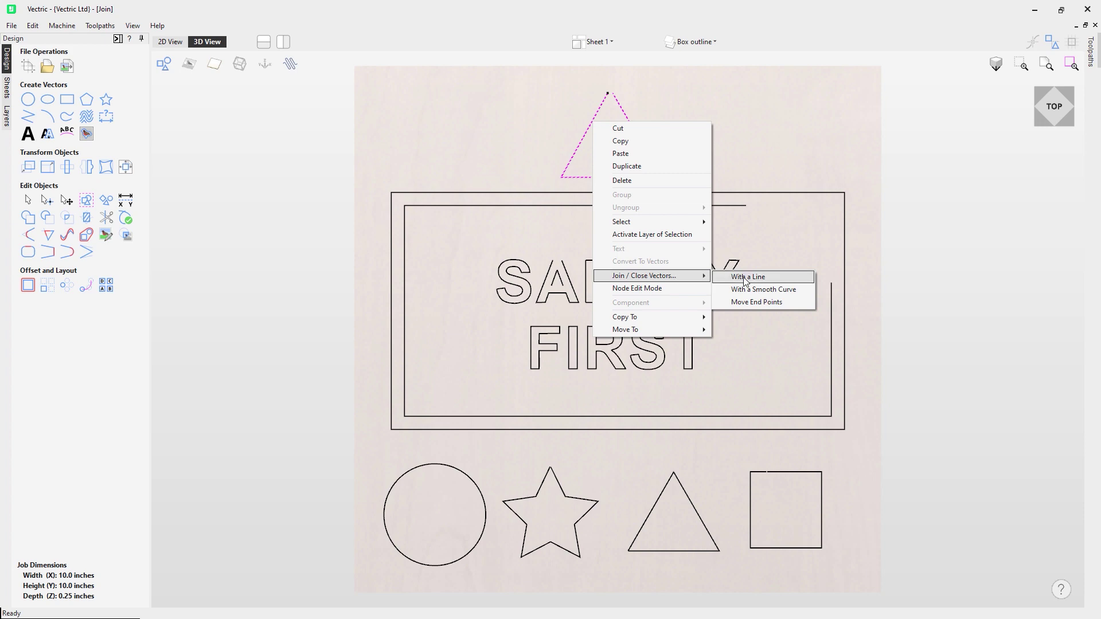
{"action": "left_click", "coordinate": [758, 302]}
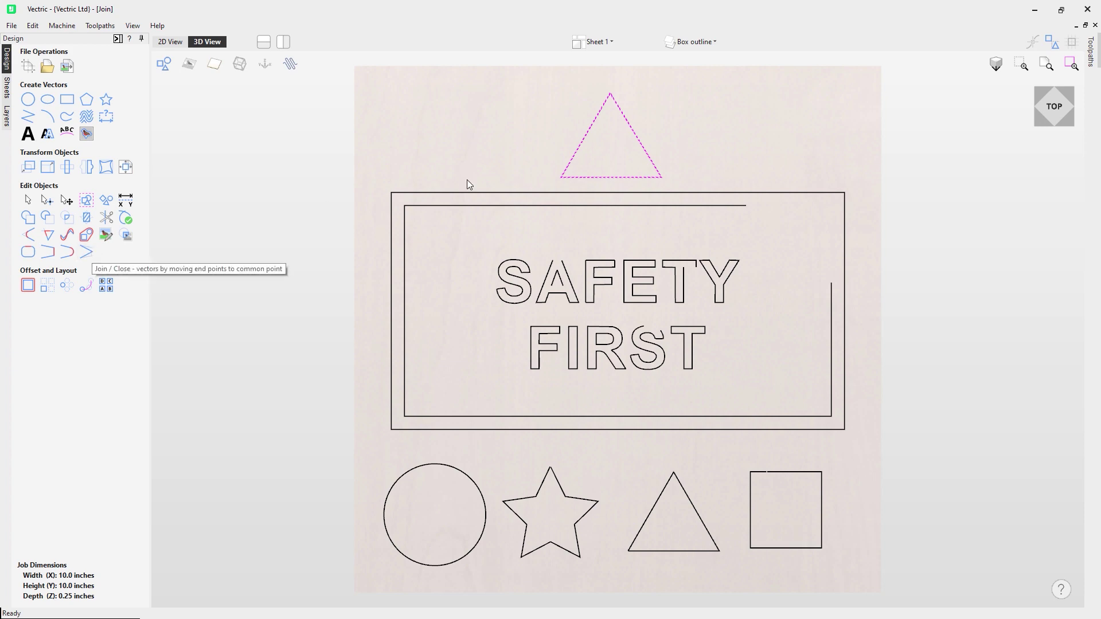
{"action": "left_click", "coordinate": [547, 134]}
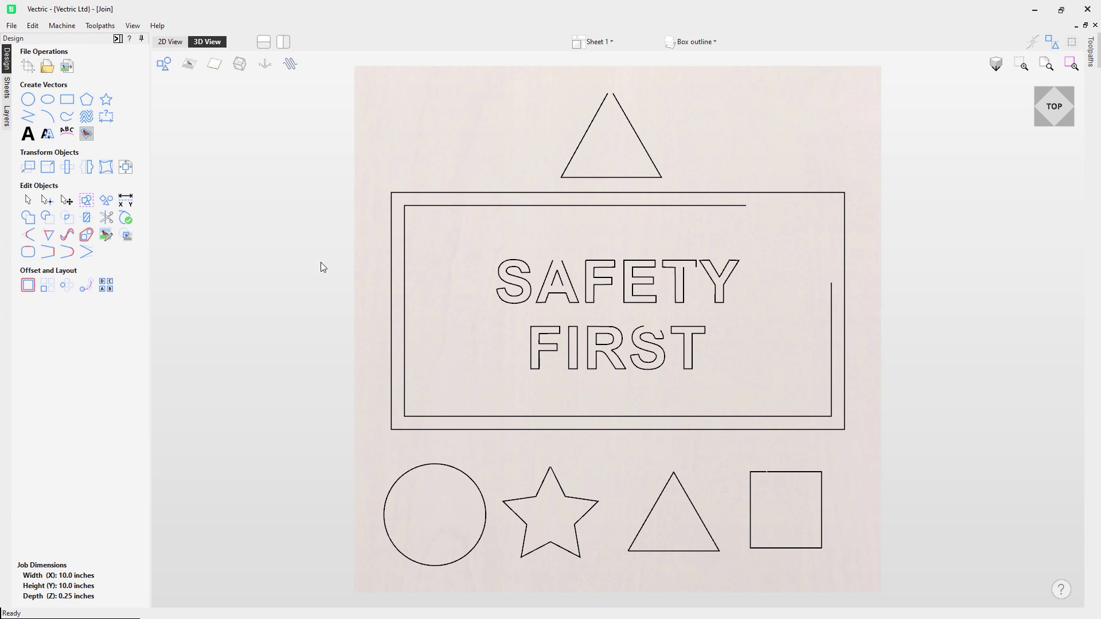
Close the S in FIRST using Join / Close Vectors > With a Smooth Curve.
{"action": "left_click", "coordinate": [651, 335]}
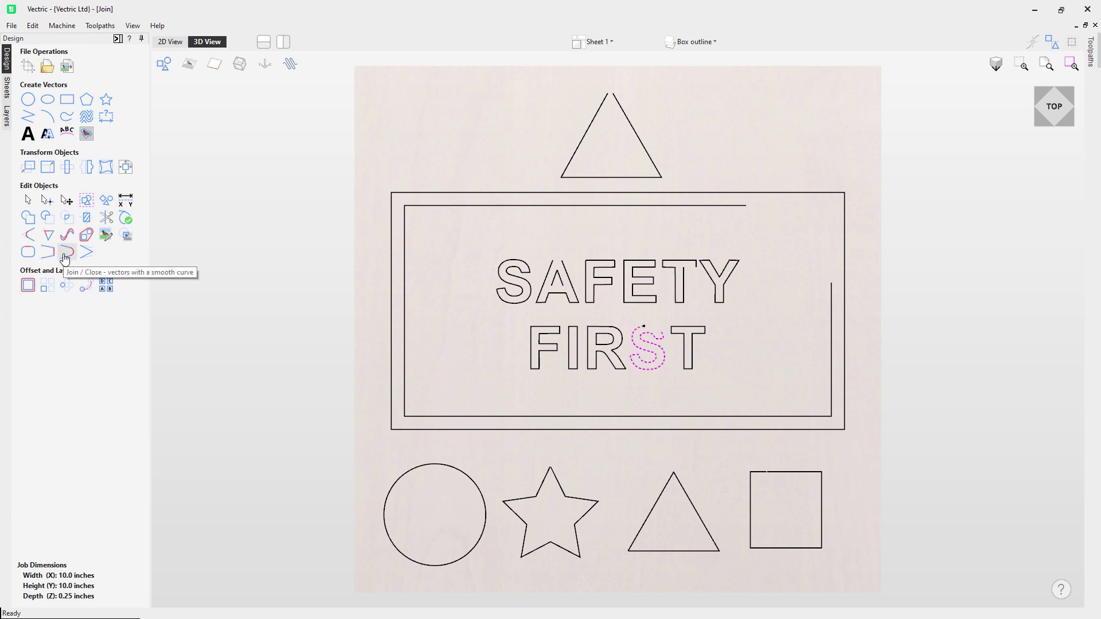
{"action": "right_click", "coordinate": [657, 347]}
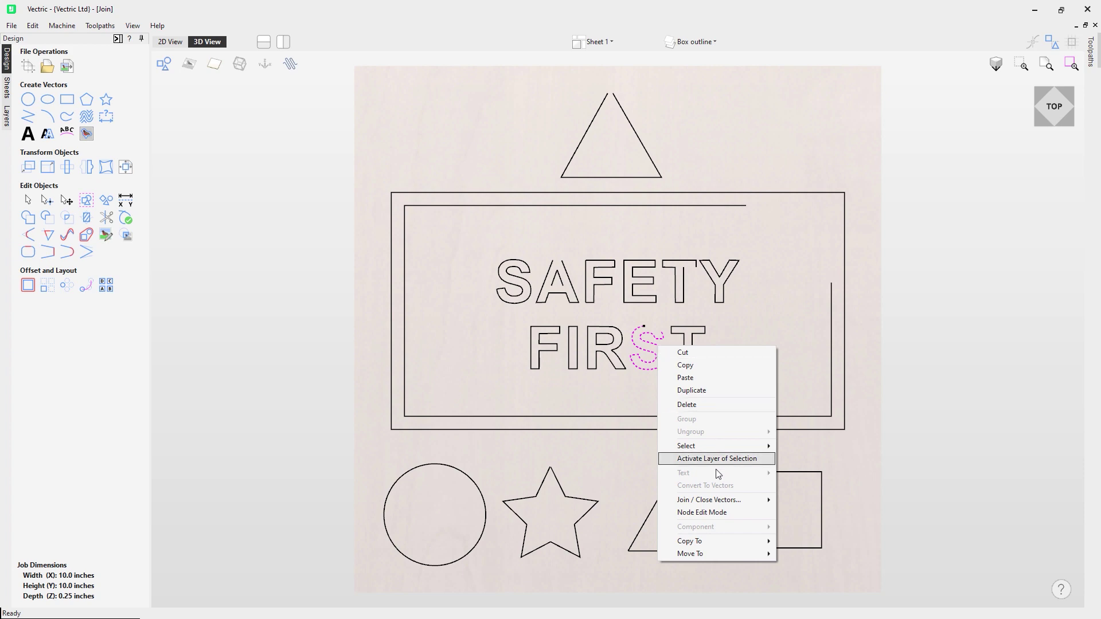
{"action": "mouse_move", "coordinate": [719, 500]}
{"action": "left_click", "coordinate": [832, 514]}
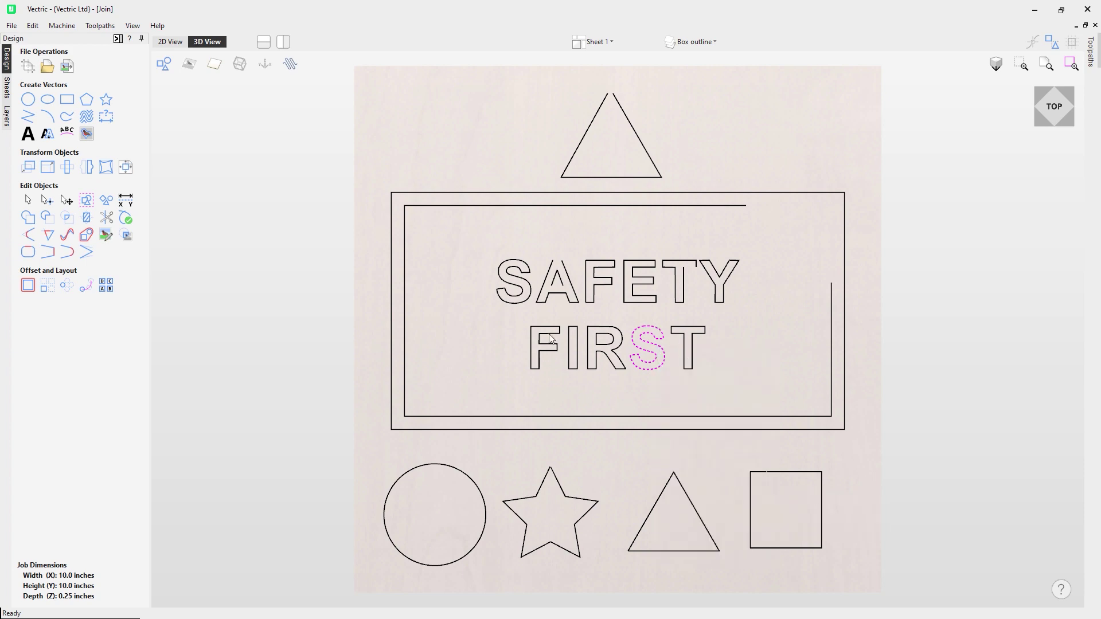
Close the inner triangle of the A in SAFETY with a straight line.
{"action": "left_click", "coordinate": [488, 322]}
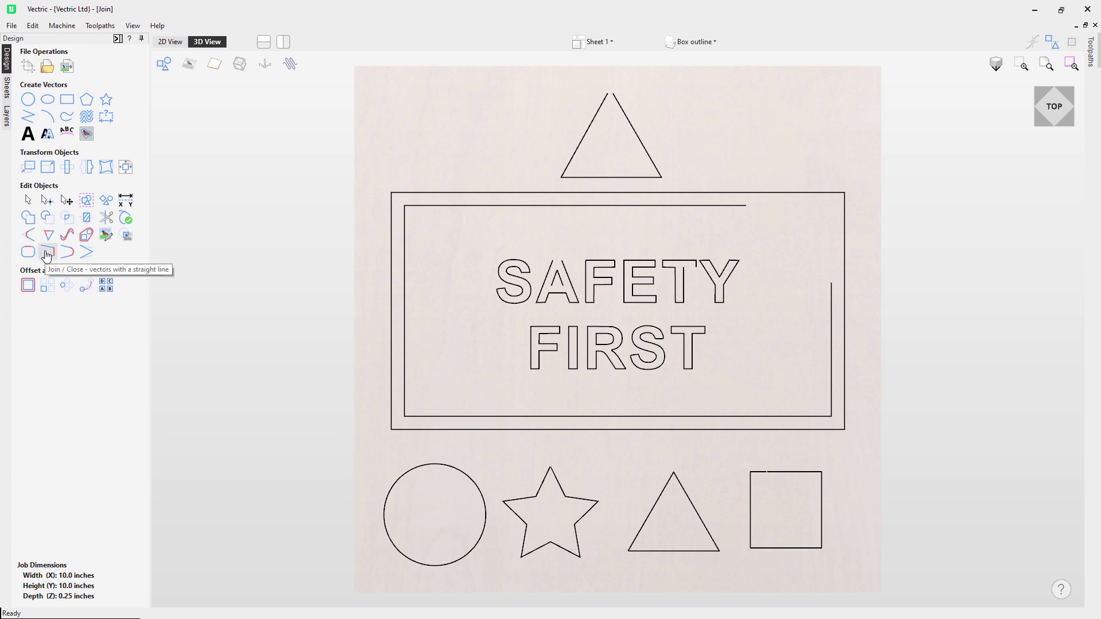
{"action": "left_click", "coordinate": [551, 274]}
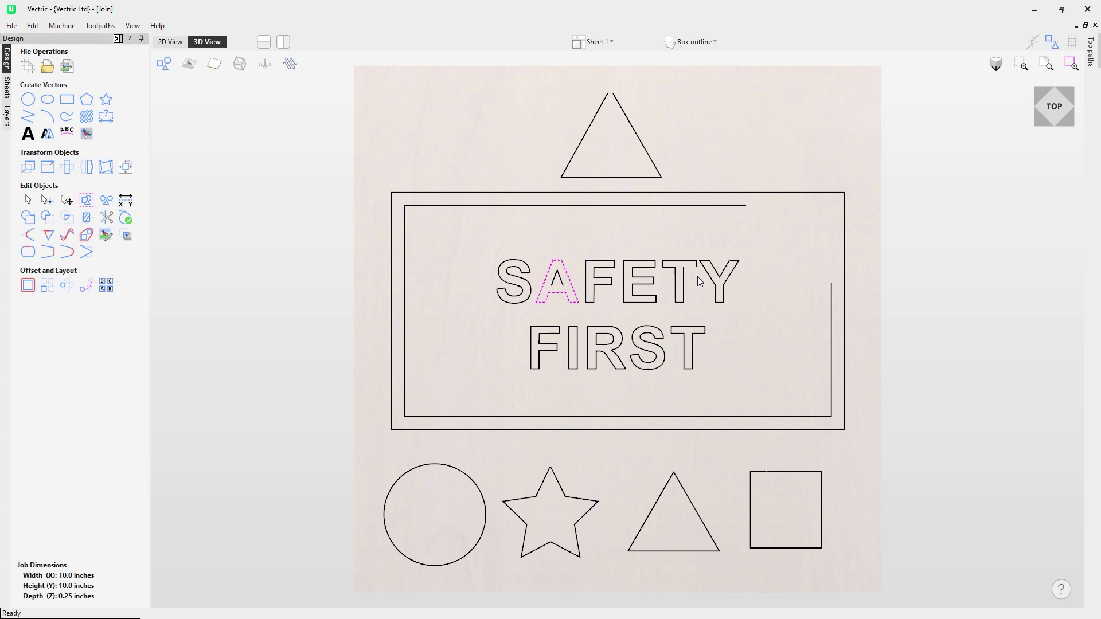
{"action": "left_click", "coordinate": [562, 283]}
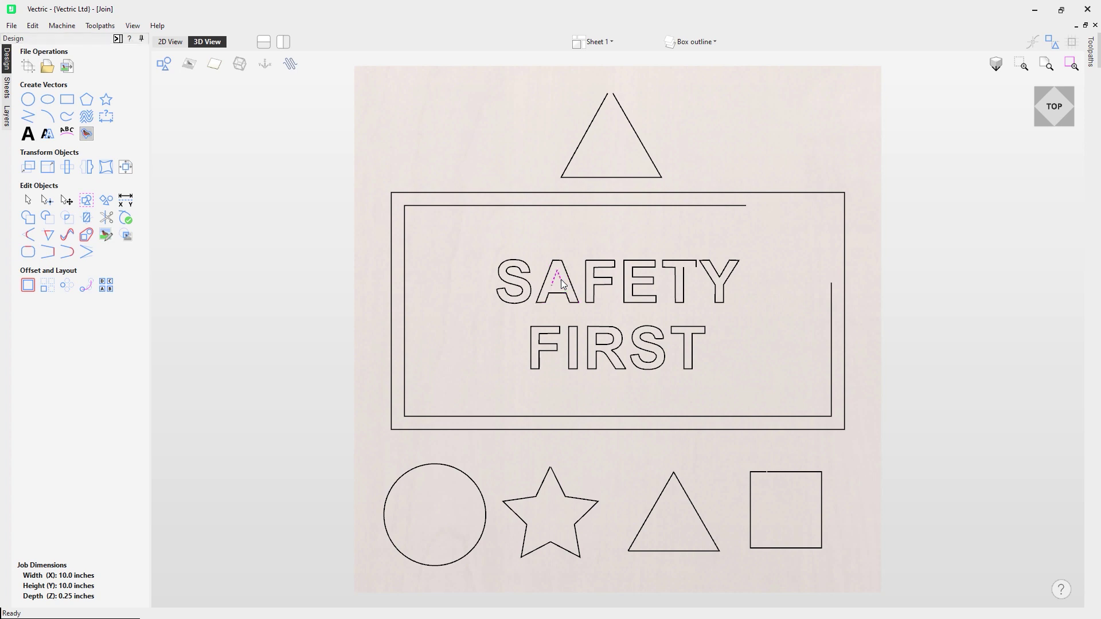
{"action": "right_click", "coordinate": [562, 282]}
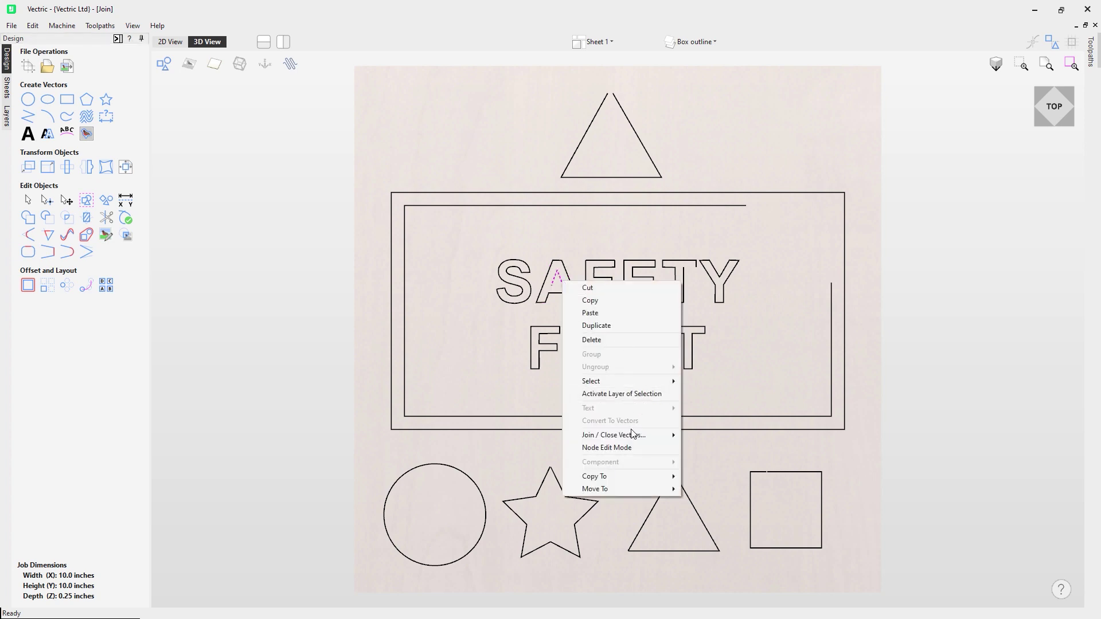
{"action": "mouse_move", "coordinate": [633, 434]}
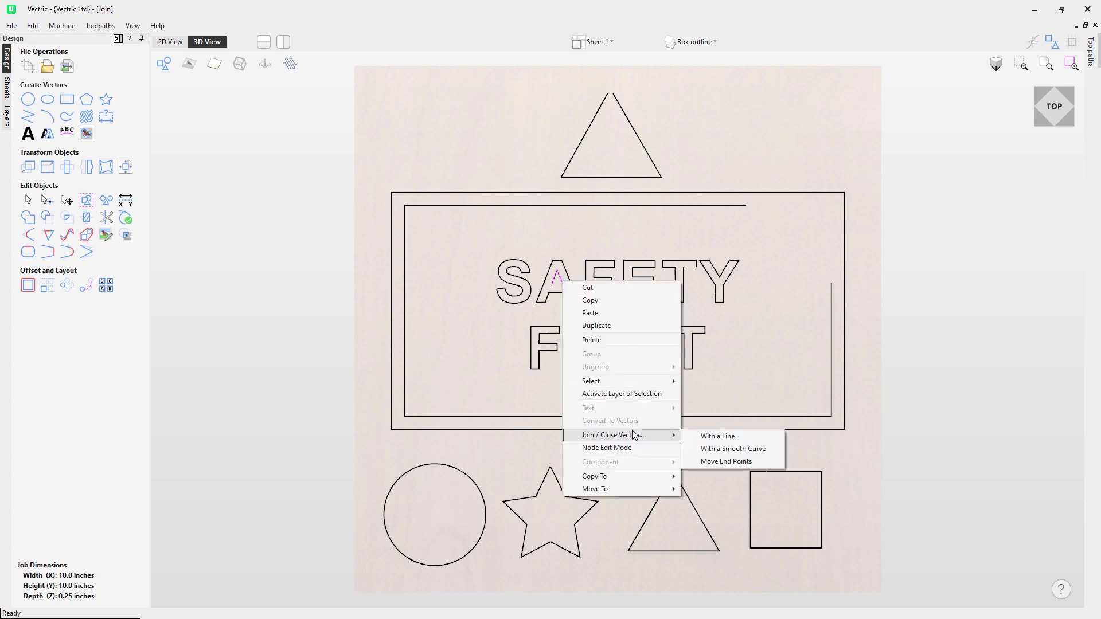
{"action": "left_click", "coordinate": [728, 438]}
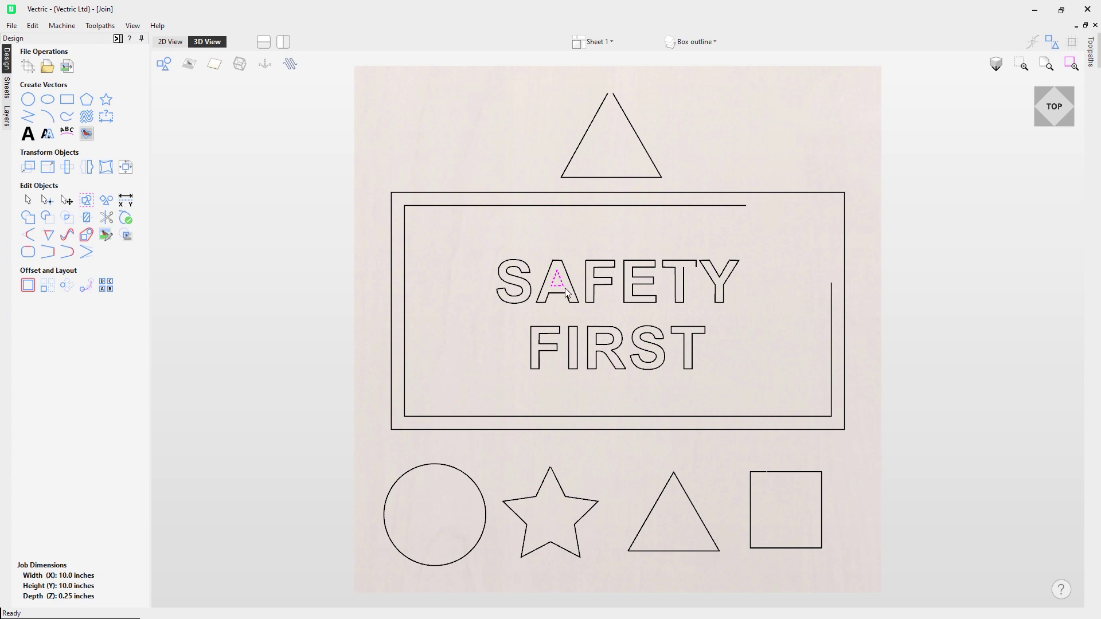
Close the gap in the T of SAFETY with a straight line.
{"action": "left_click", "coordinate": [686, 270]}
{"action": "right_click", "coordinate": [685, 287]}
{"action": "mouse_move", "coordinate": [752, 440]}
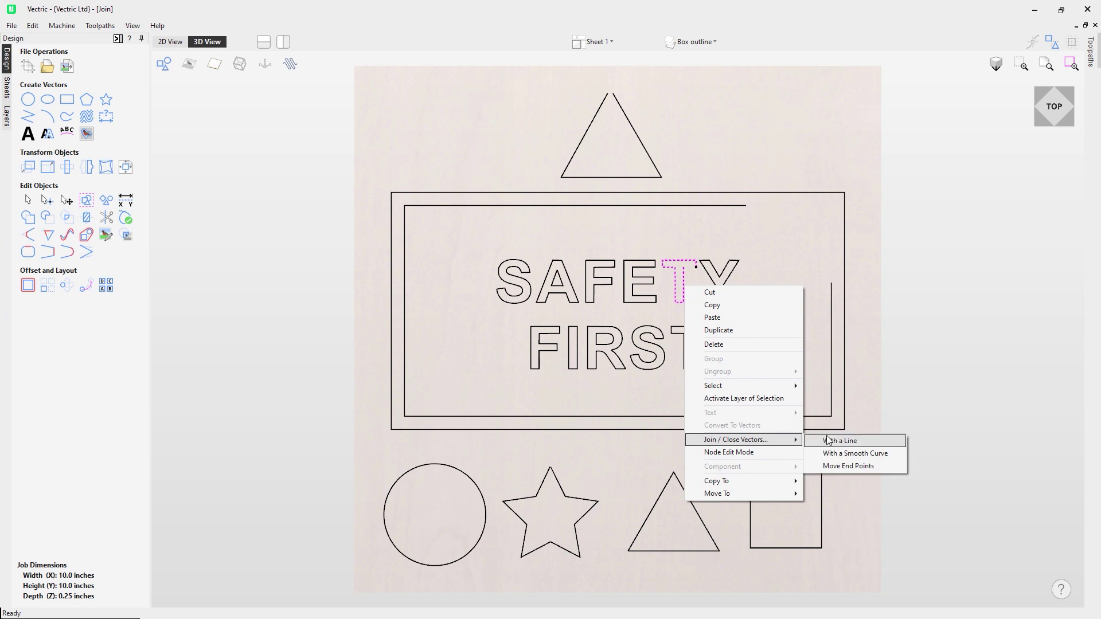
{"action": "left_click", "coordinate": [828, 440]}
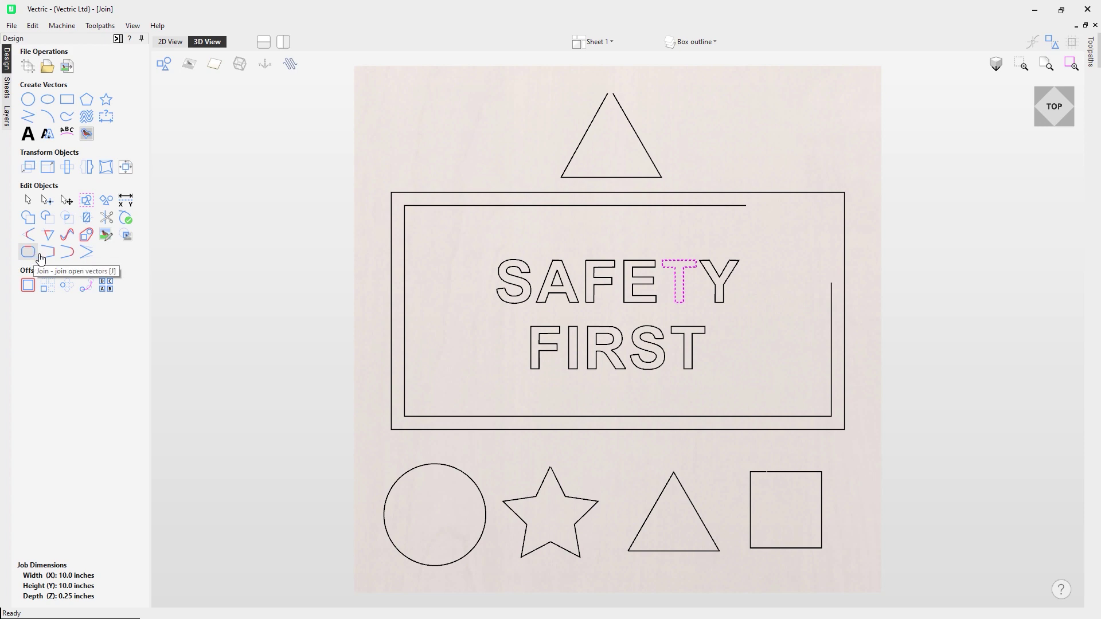
Zoom in to inspect the star's tip gap, then select the star and fit the view.
{"action": "left_click", "coordinate": [507, 466]}
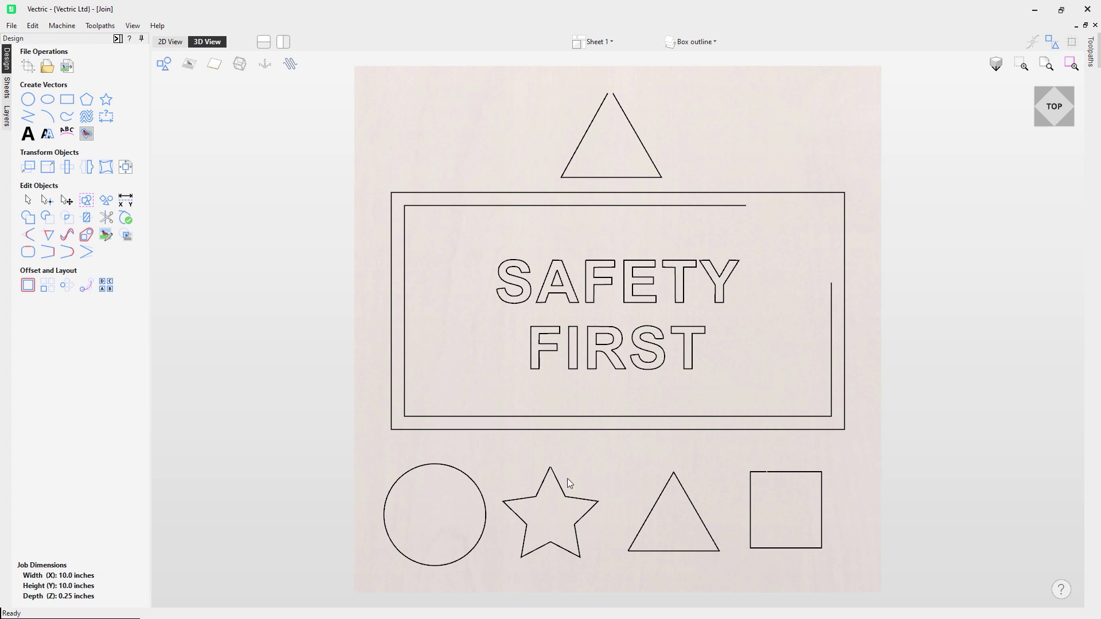
{"action": "scroll", "coordinate": [555, 475], "scroll_direction": "up", "scroll_amount": 2}
{"action": "scroll", "coordinate": [555, 476], "scroll_direction": "up", "scroll_amount": 5}
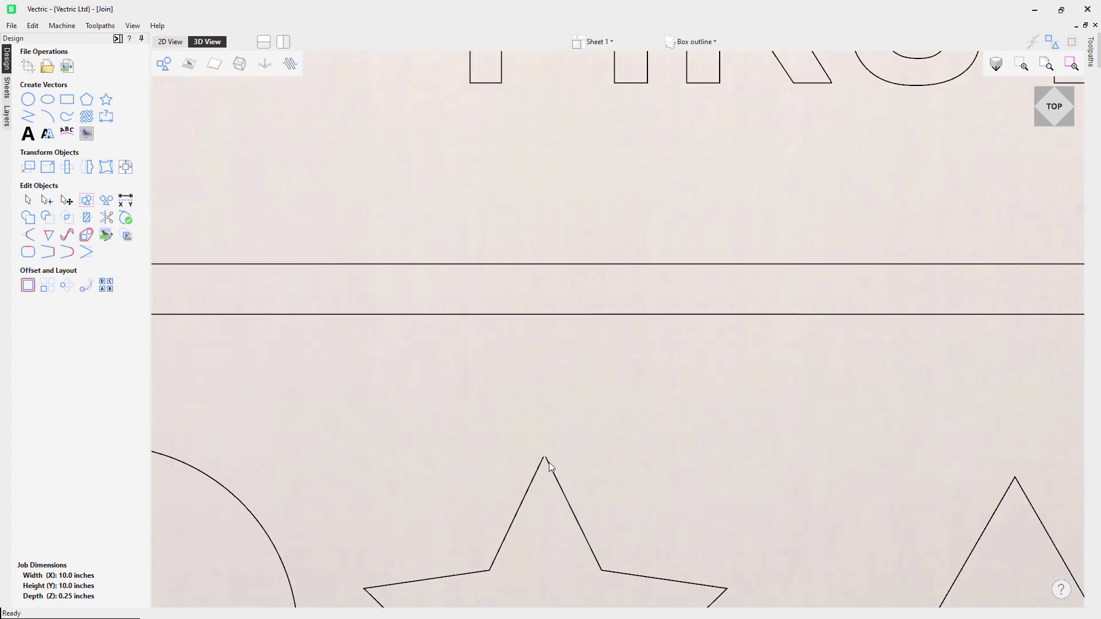
{"action": "scroll", "coordinate": [472, 454], "scroll_direction": "down", "scroll_amount": 7}
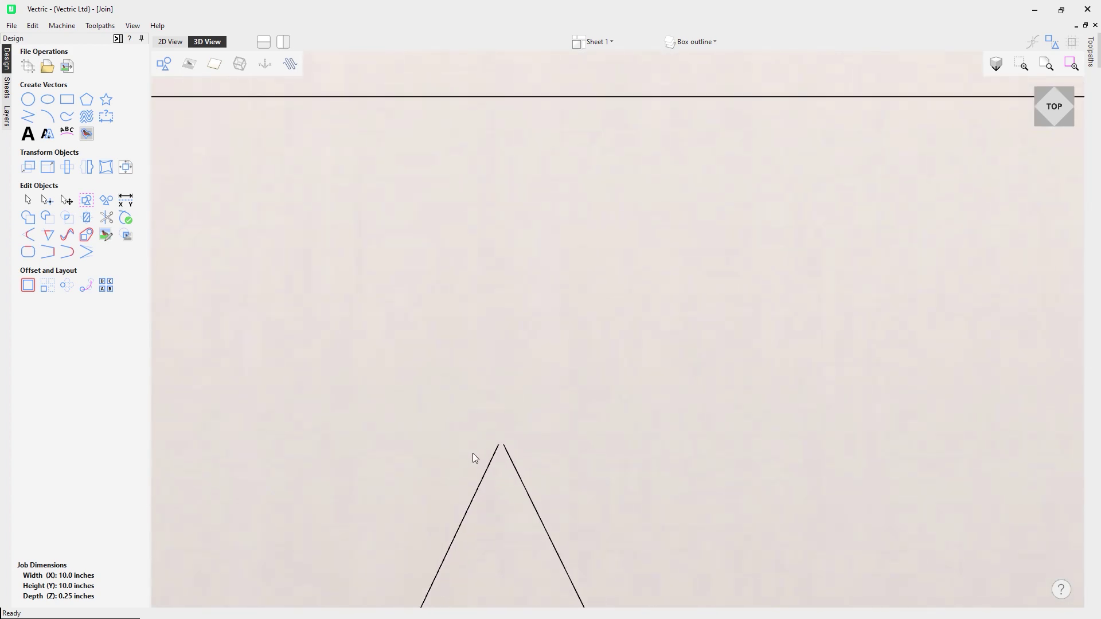
{"action": "scroll", "coordinate": [475, 456], "scroll_direction": "down", "scroll_amount": 1}
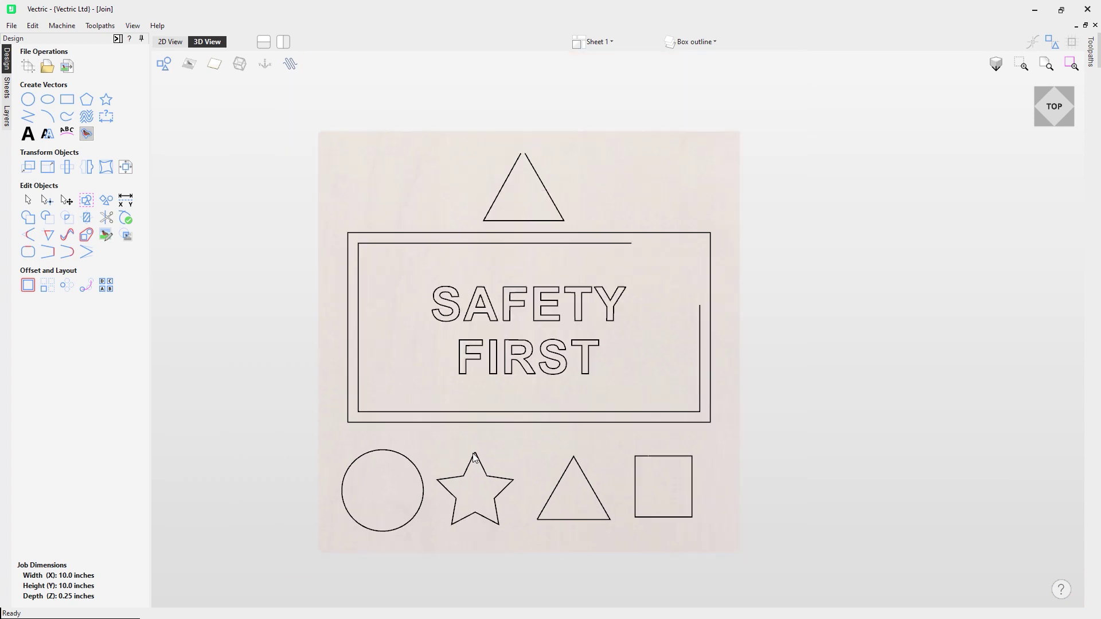
{"action": "scroll", "coordinate": [472, 459], "scroll_direction": "up", "scroll_amount": 1}
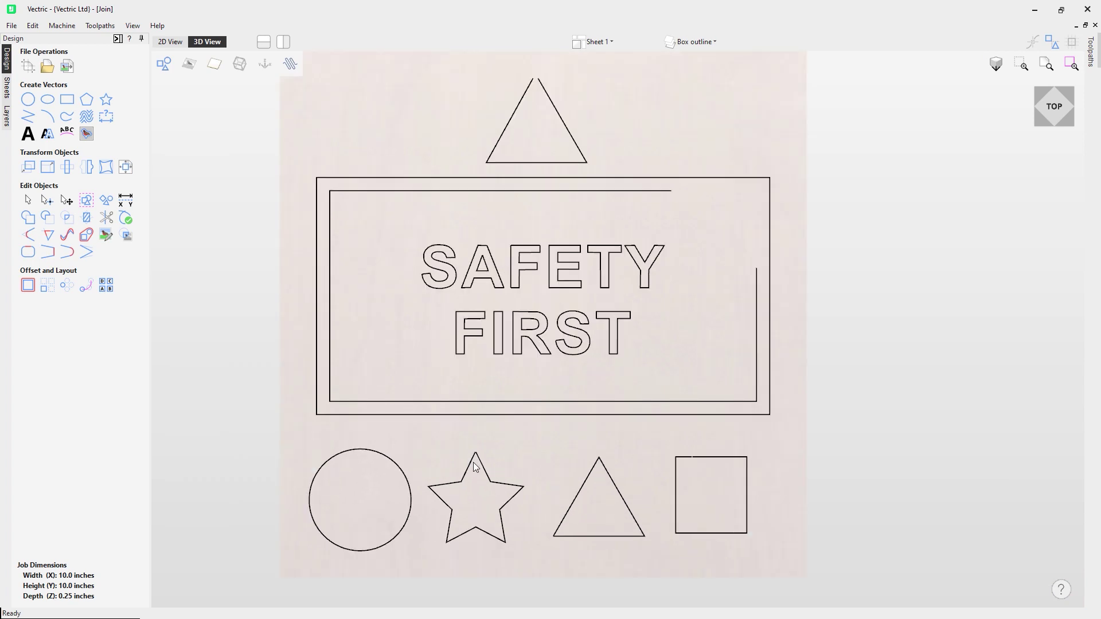
{"action": "left_click", "coordinate": [467, 474]}
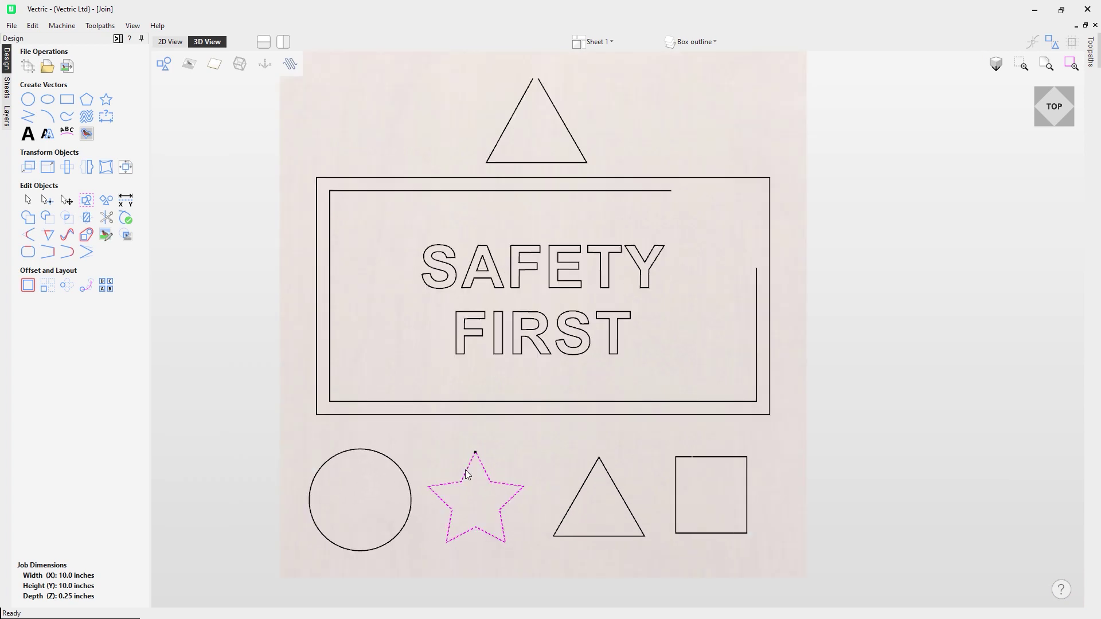
{"action": "key", "text": "F3"}
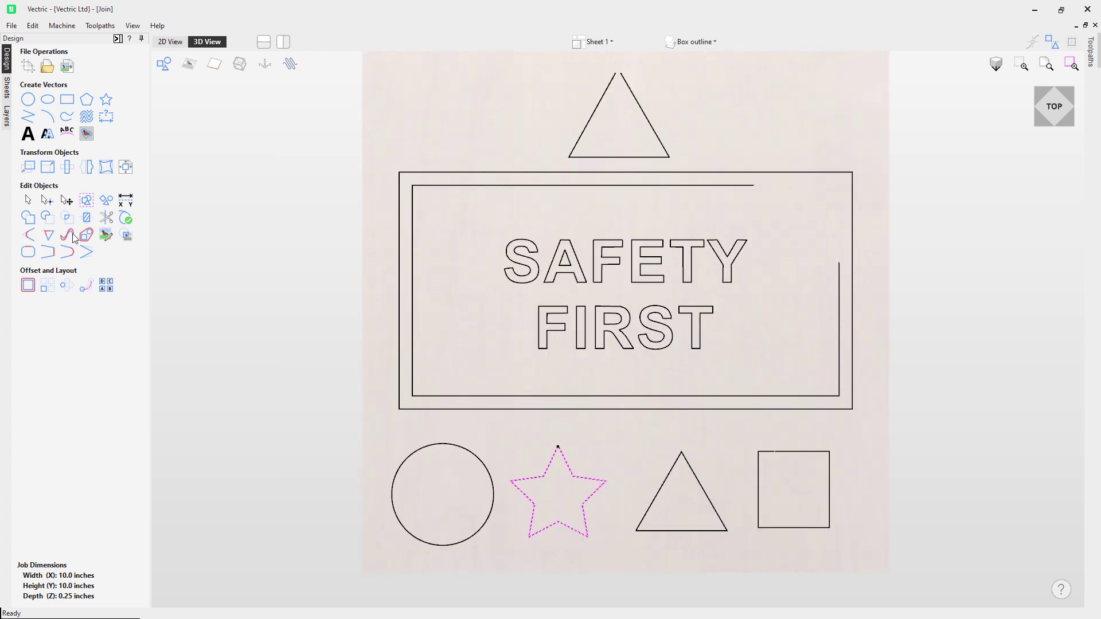
Open Join Vectors for the star and set its tolerance to 0.1 inches.
{"action": "left_click", "coordinate": [28, 253]}
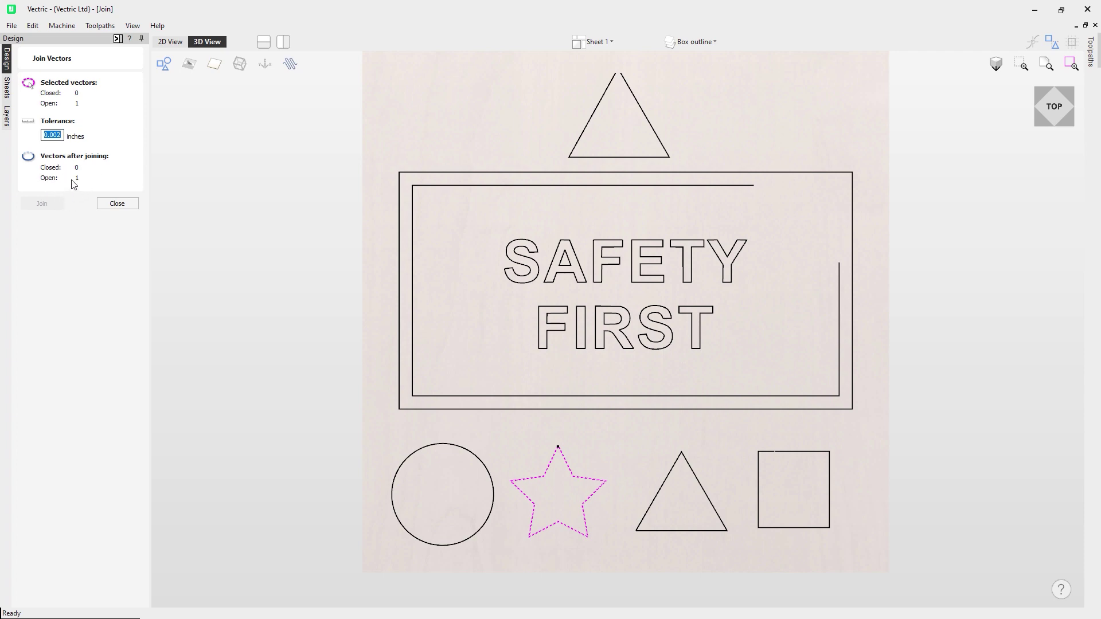
{"action": "left_click", "coordinate": [62, 136]}
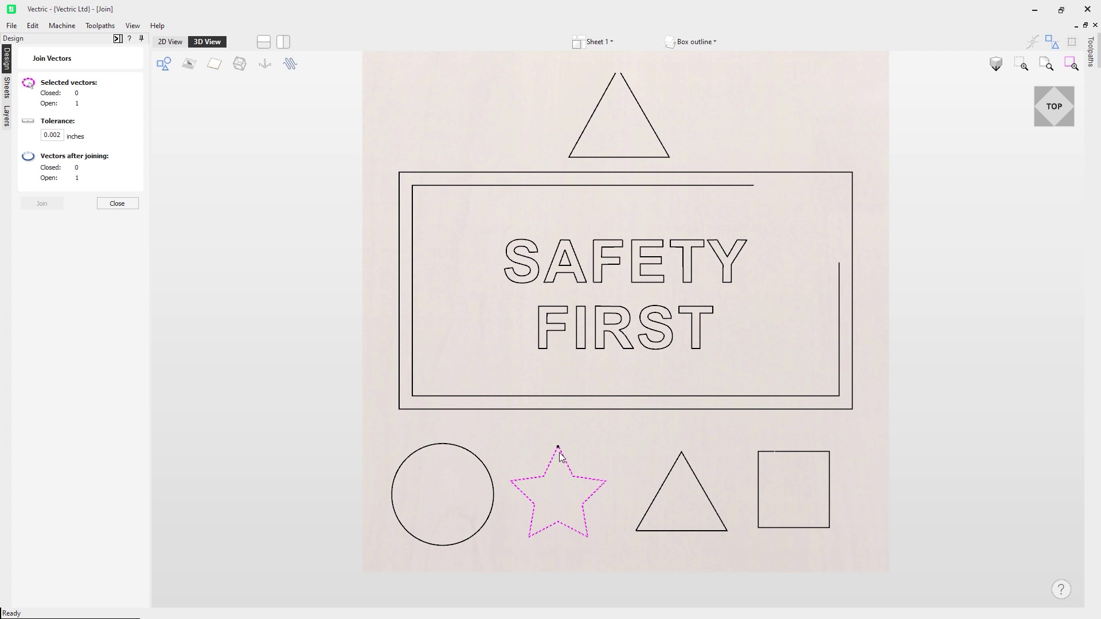
{"action": "scroll", "coordinate": [560, 455], "scroll_direction": "up", "scroll_amount": 6}
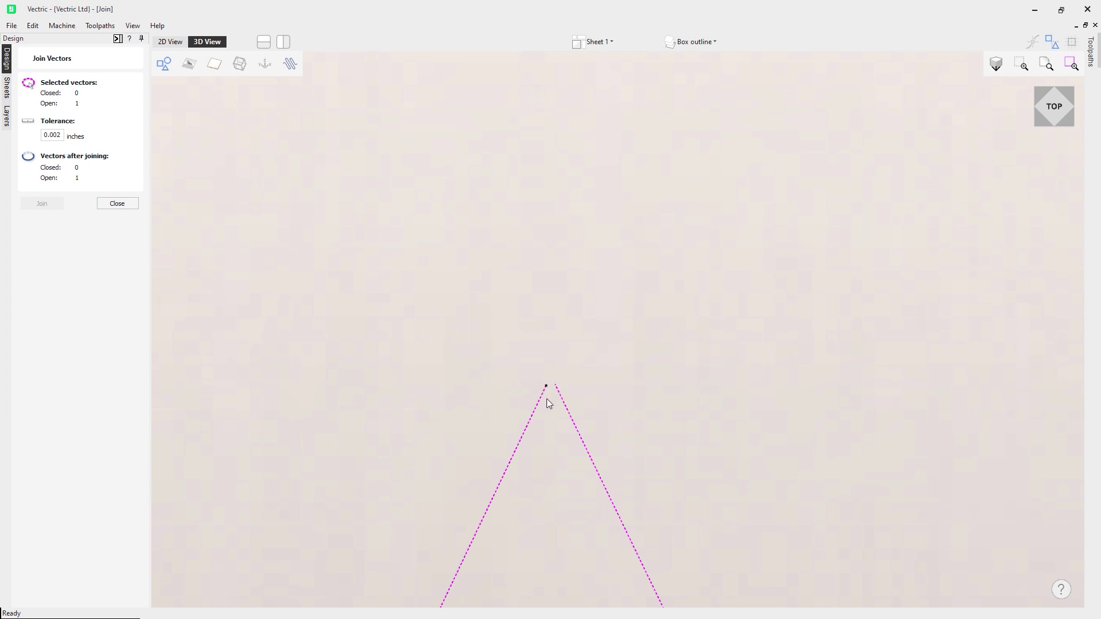
{"action": "scroll", "coordinate": [548, 396], "scroll_direction": "down", "scroll_amount": 6}
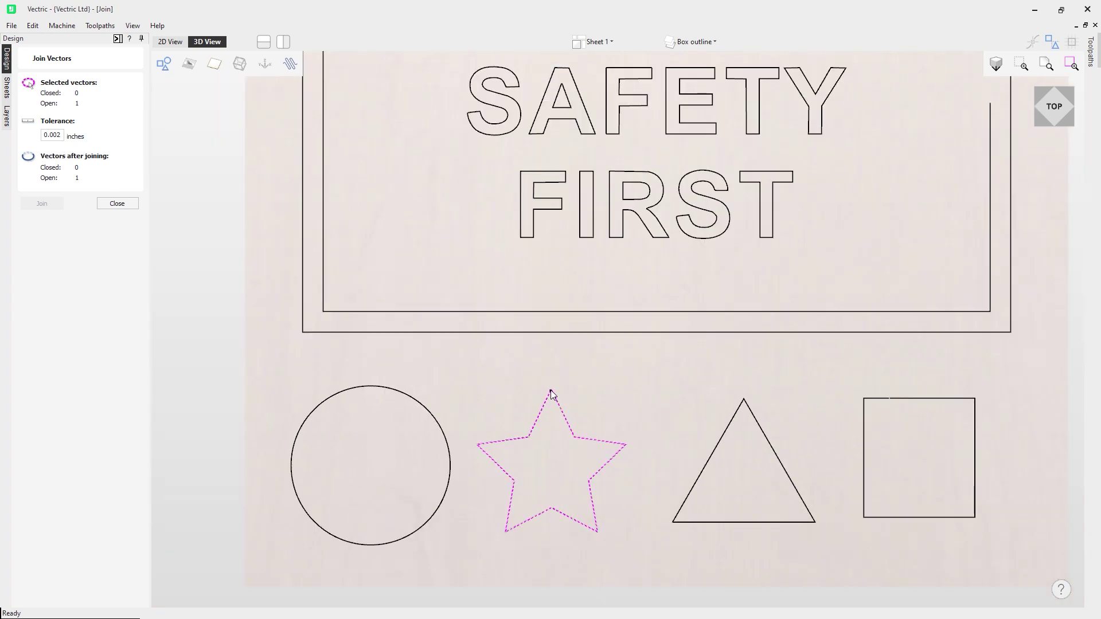
{"action": "scroll", "coordinate": [551, 394], "scroll_direction": "down", "scroll_amount": 3}
{"action": "scroll", "coordinate": [550, 393], "scroll_direction": "up", "scroll_amount": 2}
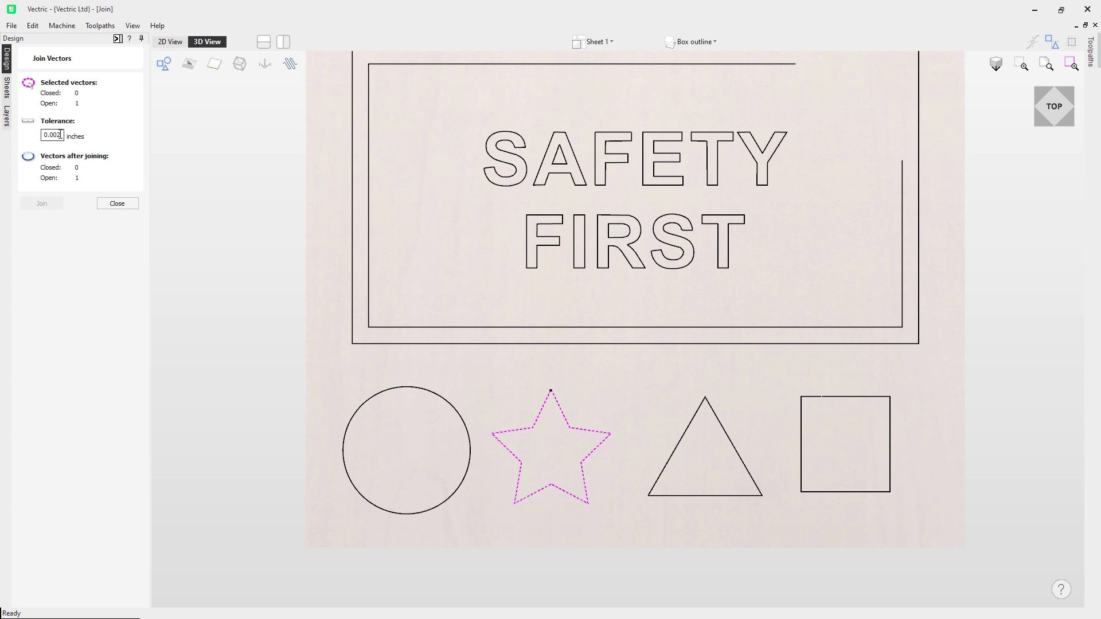
{"action": "type", "text": "1"}
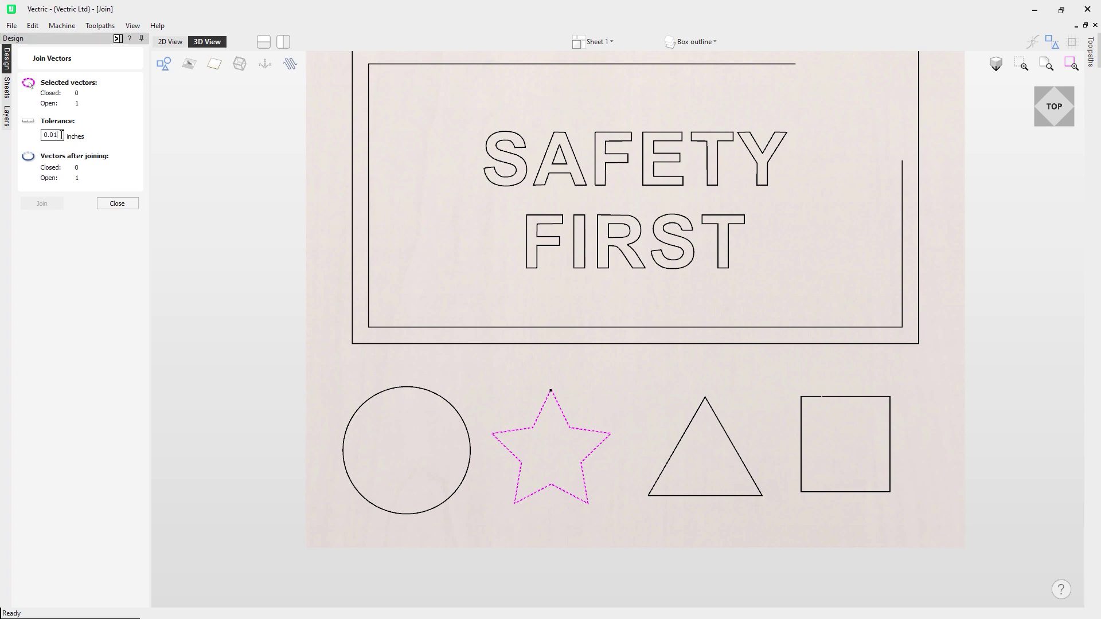
{"action": "key", "text": "BackSpace"}
{"action": "type", "text": "1"}
Join the star's open ends and reselect it to confirm it is closed.
{"action": "left_click", "coordinate": [55, 206]}
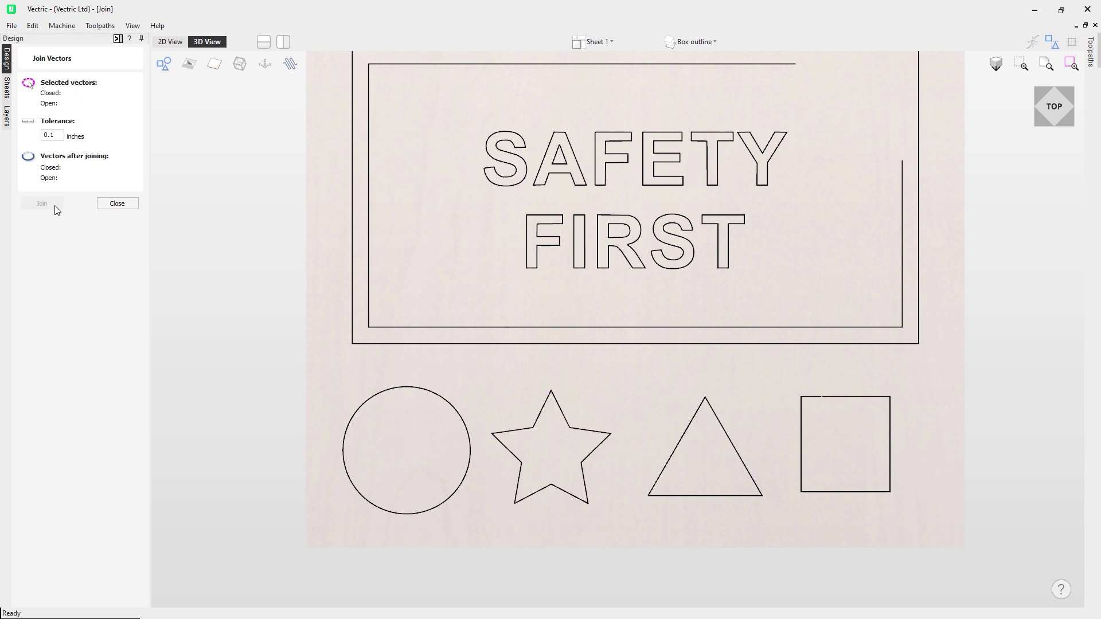
{"action": "left_click", "coordinate": [546, 404]}
{"action": "scroll", "coordinate": [550, 396], "scroll_direction": "up", "scroll_amount": 6}
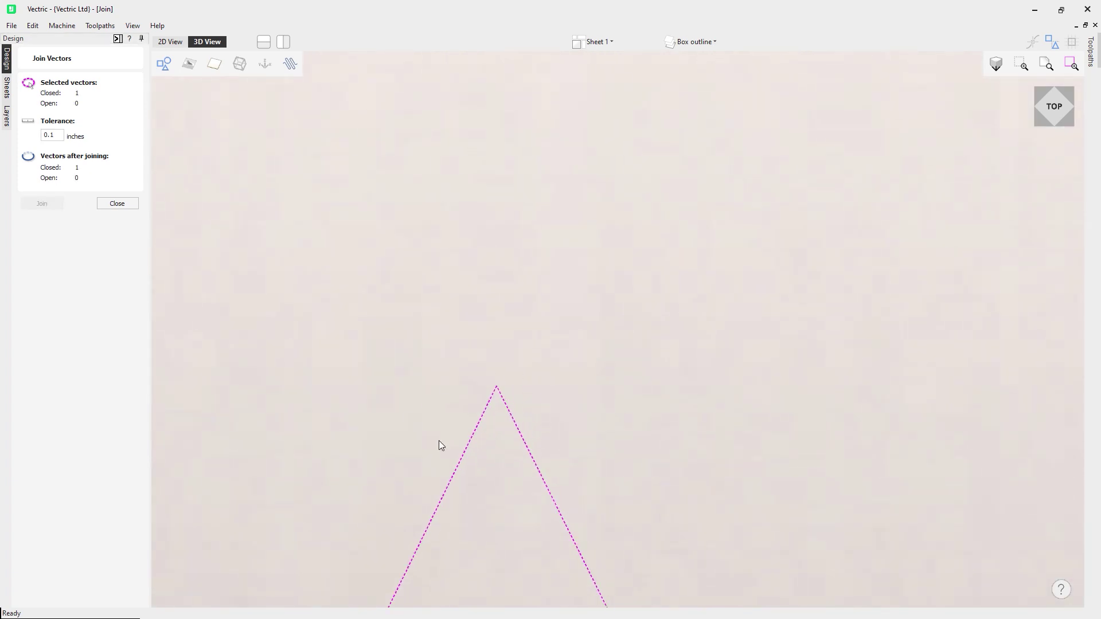
{"action": "scroll", "coordinate": [485, 378], "scroll_direction": "down", "scroll_amount": 6}
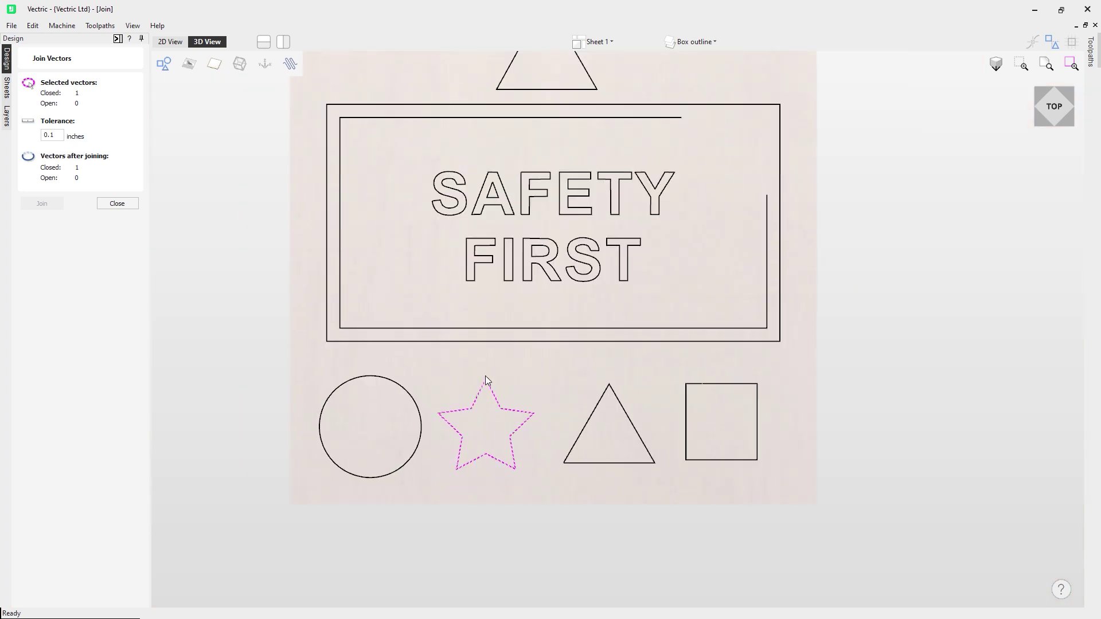
Select the open square and set the Join Vectors tolerance to 0.1 inches.
{"action": "left_click", "coordinate": [710, 383]}
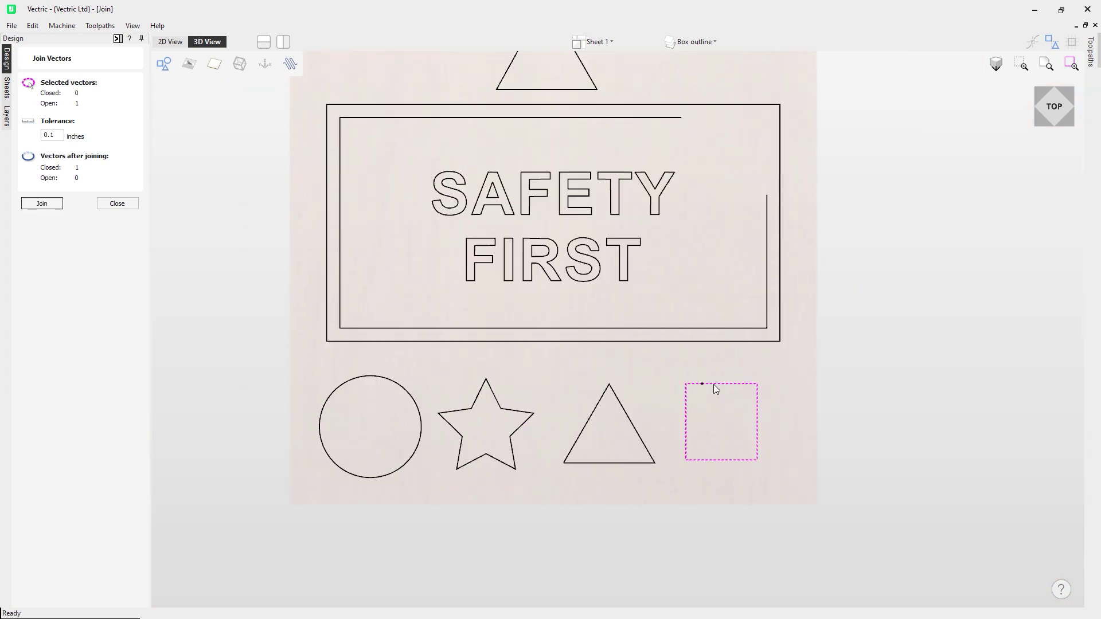
{"action": "scroll", "coordinate": [710, 390], "scroll_direction": "up", "scroll_amount": 8}
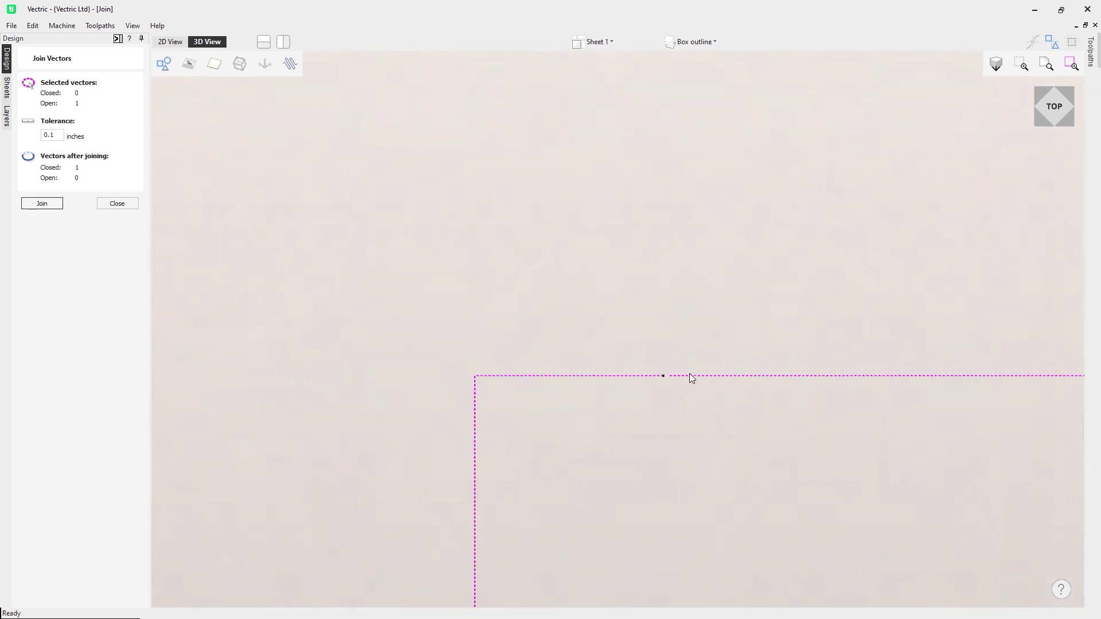
{"action": "scroll", "coordinate": [645, 379], "scroll_direction": "up", "scroll_amount": 3}
{"action": "scroll", "coordinate": [648, 377], "scroll_direction": "down", "scroll_amount": 12}
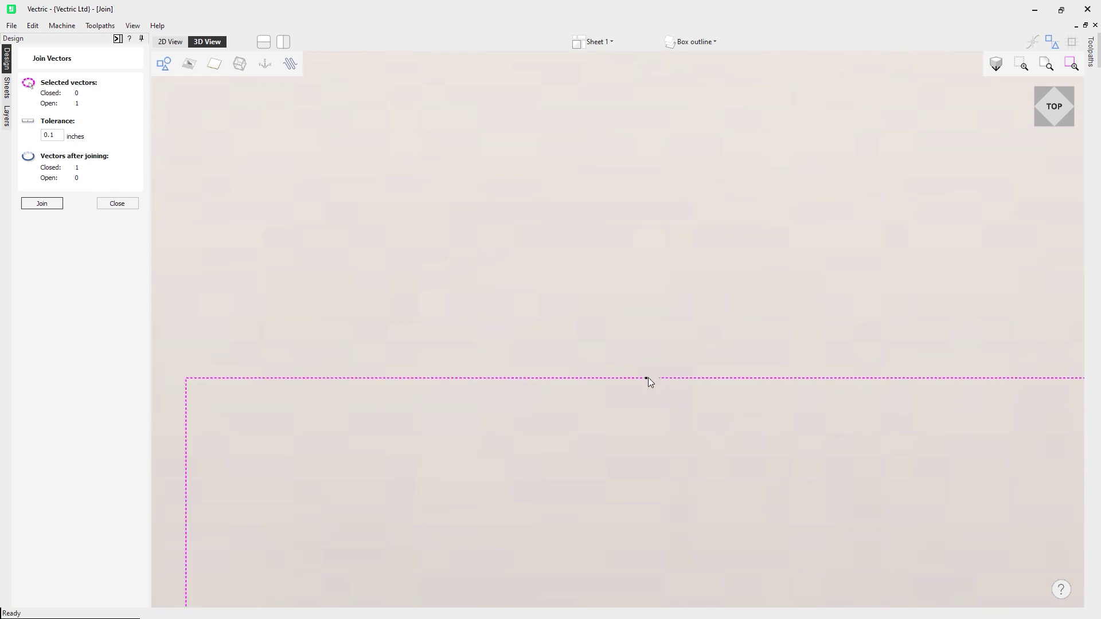
{"action": "scroll", "coordinate": [648, 378], "scroll_direction": "down", "scroll_amount": 3}
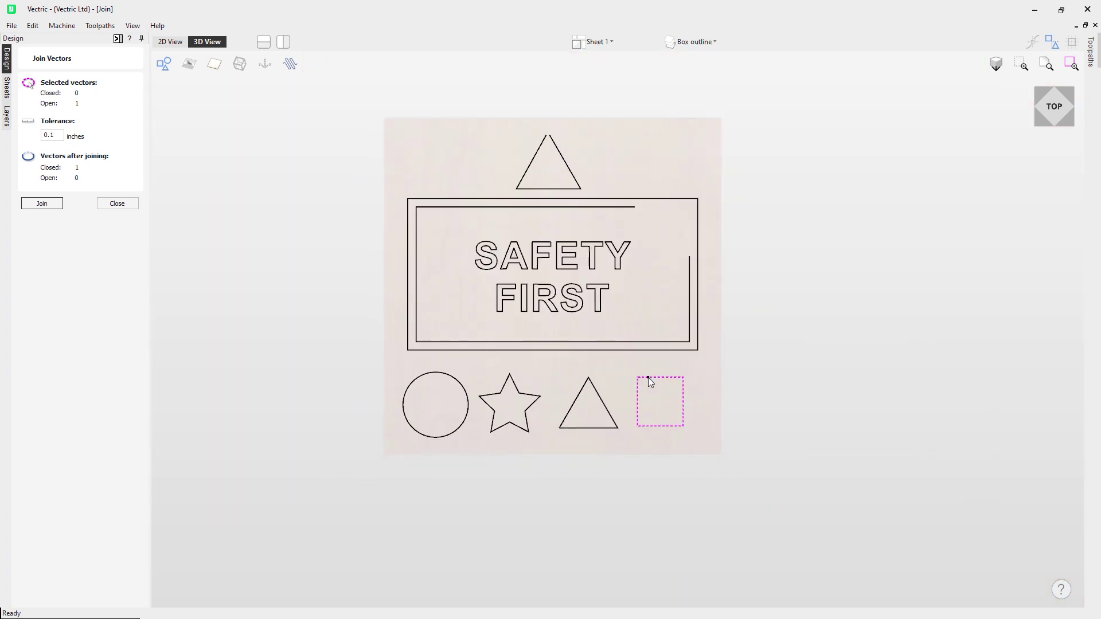
{"action": "scroll", "coordinate": [649, 377], "scroll_direction": "up", "scroll_amount": 2}
{"action": "scroll", "coordinate": [649, 329], "scroll_direction": "up", "scroll_amount": 3}
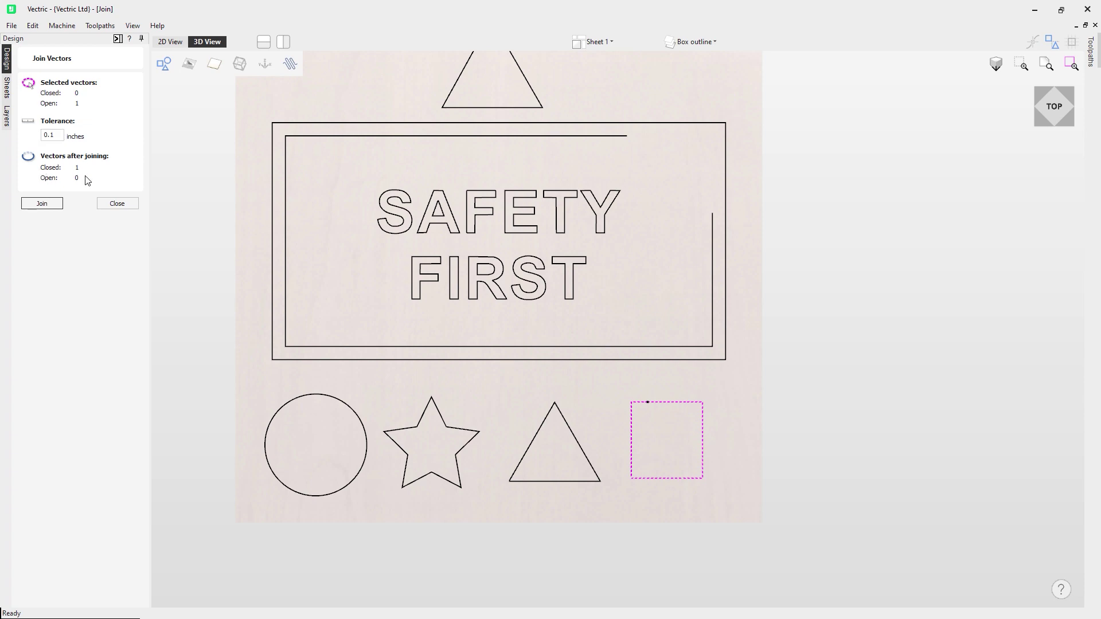
{"action": "left_click", "coordinate": [57, 135]}
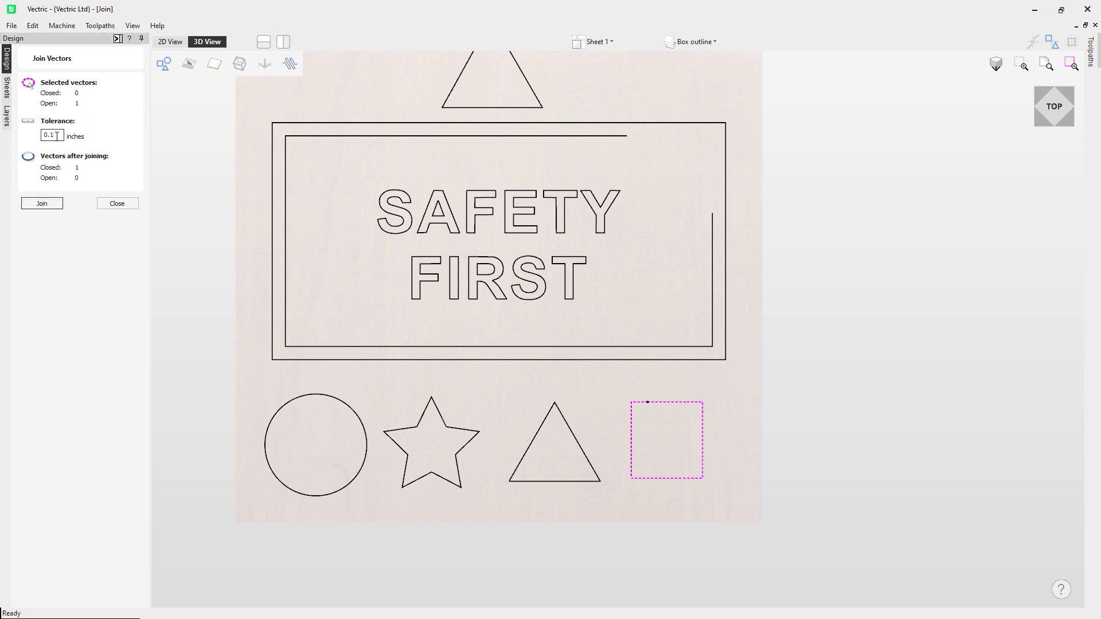
{"action": "key", "text": "BackSpace"}
{"action": "type", "text": "01"}
{"action": "key", "text": "BackSpace"}
{"action": "type", "text": "1"}
Join the square's gap, reselect it to confirm Closed: 1, and fit the job in view.
{"action": "left_click", "coordinate": [42, 204]}
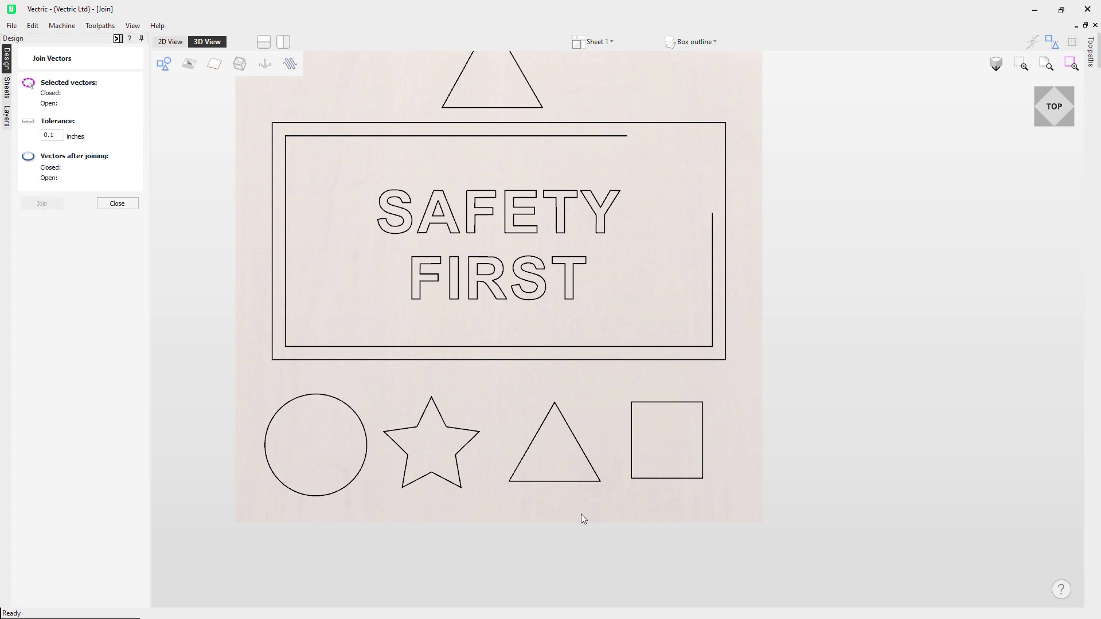
{"action": "left_click", "coordinate": [669, 403]}
{"action": "scroll", "coordinate": [663, 416], "scroll_direction": "up", "scroll_amount": 5}
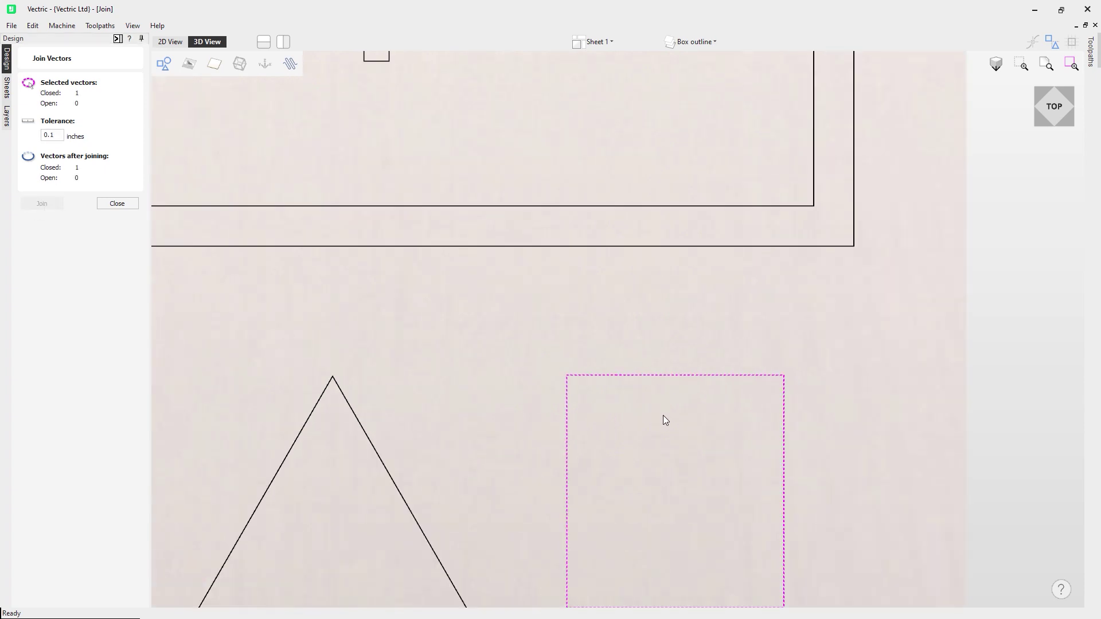
{"action": "scroll", "coordinate": [480, 343], "scroll_direction": "down", "scroll_amount": 5}
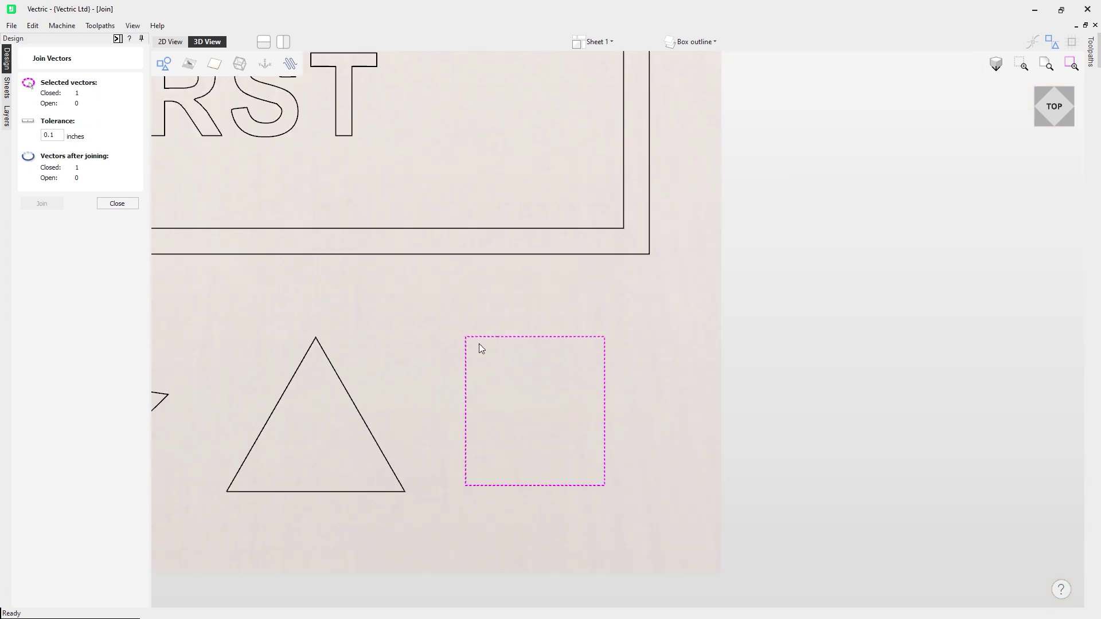
{"action": "left_click", "coordinate": [1054, 106]}
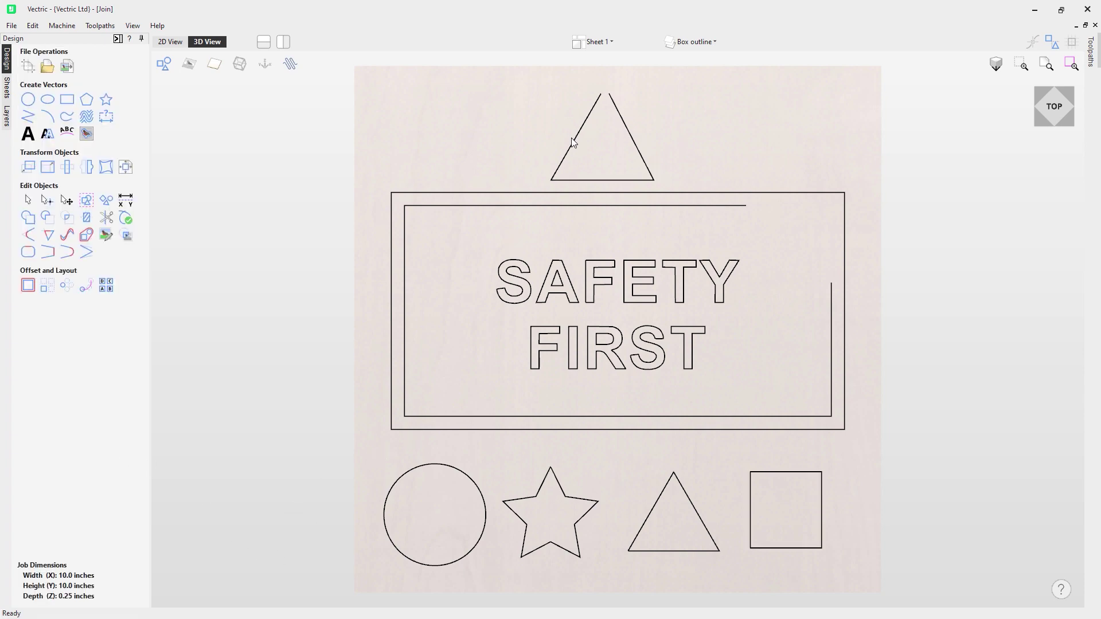
Close the top triangle by moving its end points to a common apex point.
{"action": "left_click", "coordinate": [584, 125]}
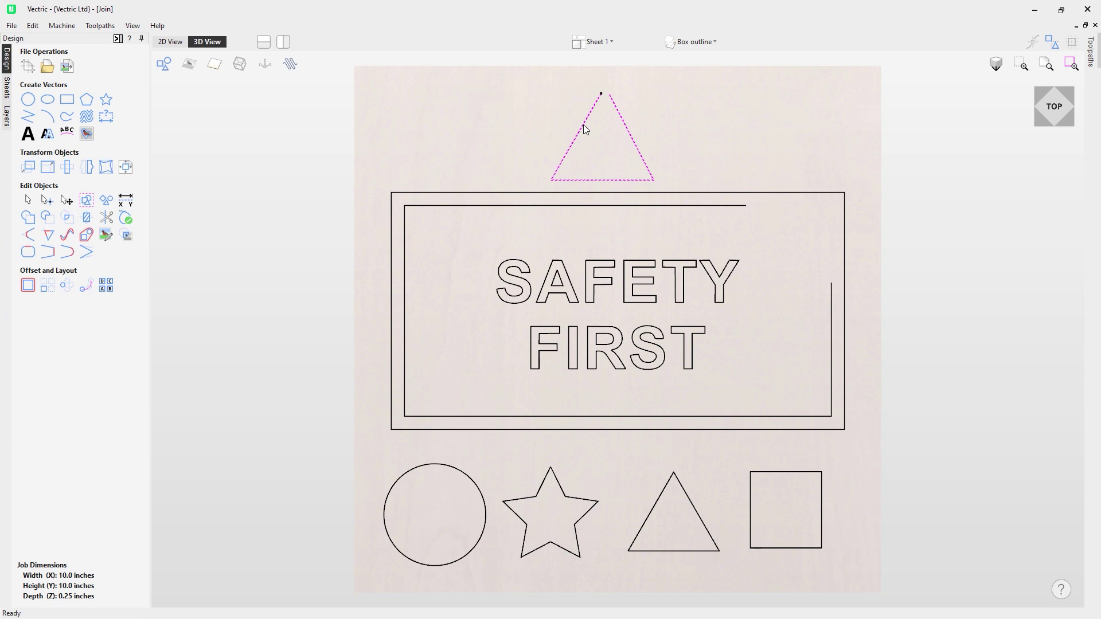
{"action": "left_click", "coordinate": [88, 256]}
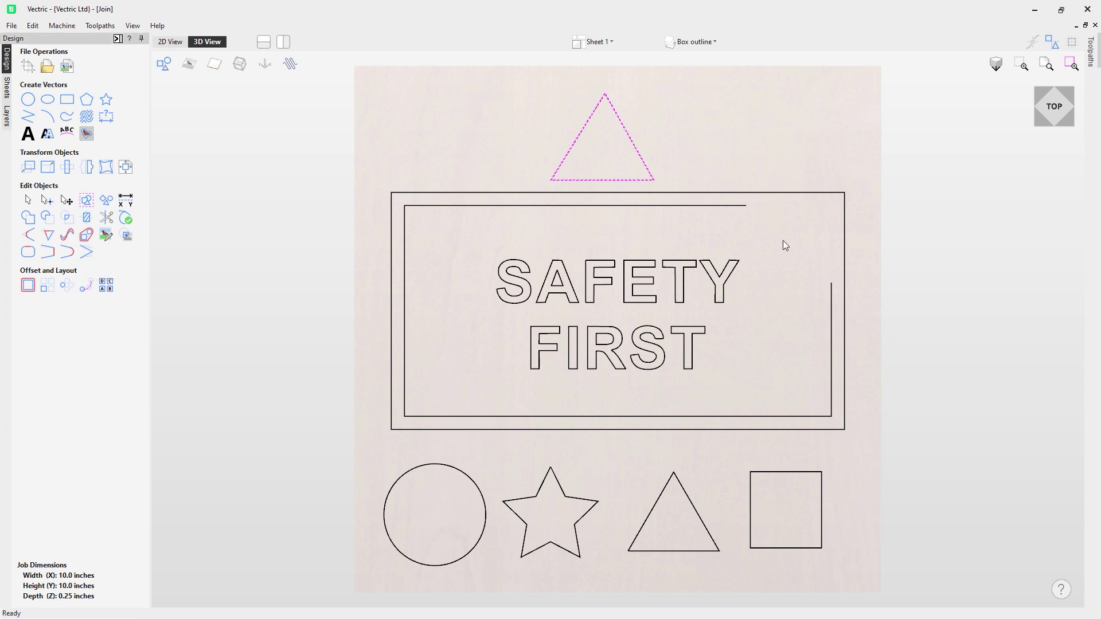
{"action": "left_click", "coordinate": [712, 221]}
{"action": "left_click", "coordinate": [710, 208]}
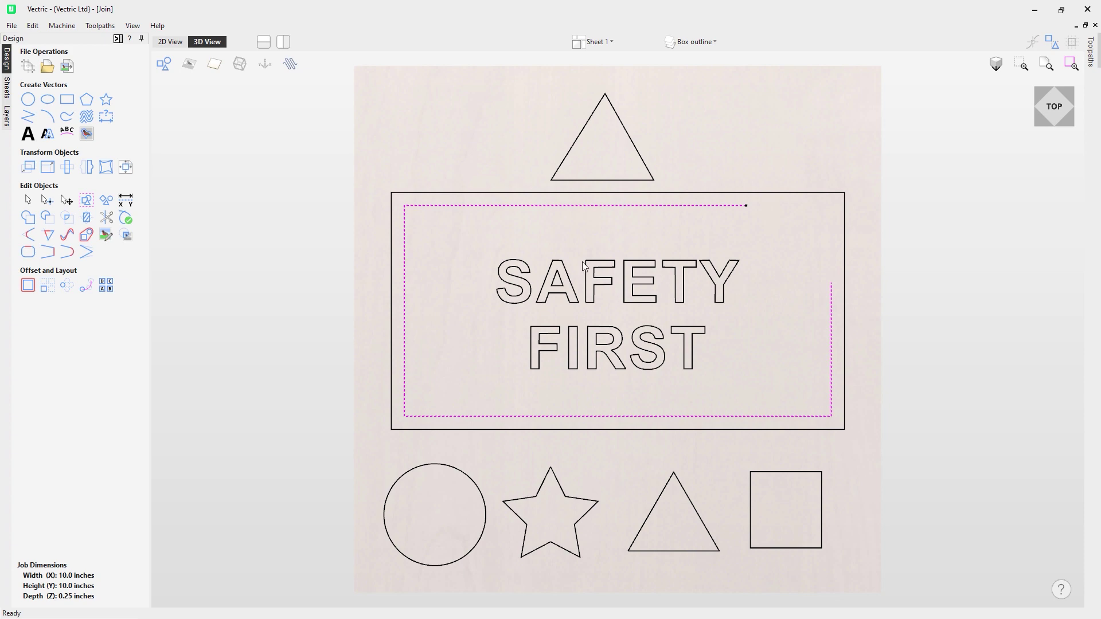
Drag the inner border's top-edge end node out to the top-right corner.
{"action": "left_click", "coordinate": [49, 252]}
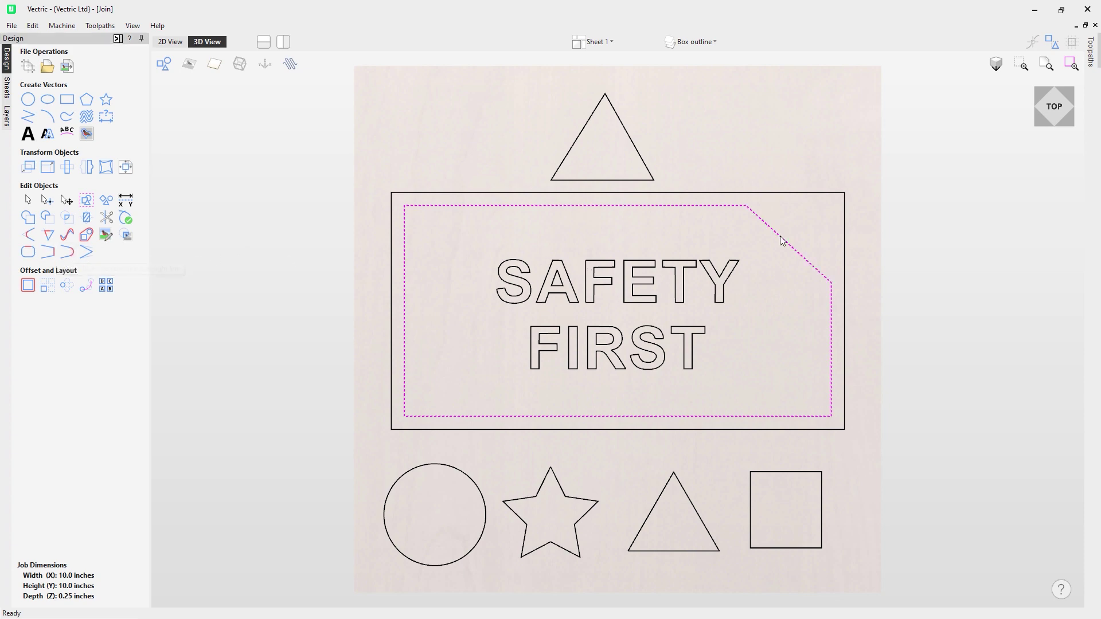
{"action": "left_click", "coordinate": [400, 309]}
{"action": "left_click", "coordinate": [704, 206]}
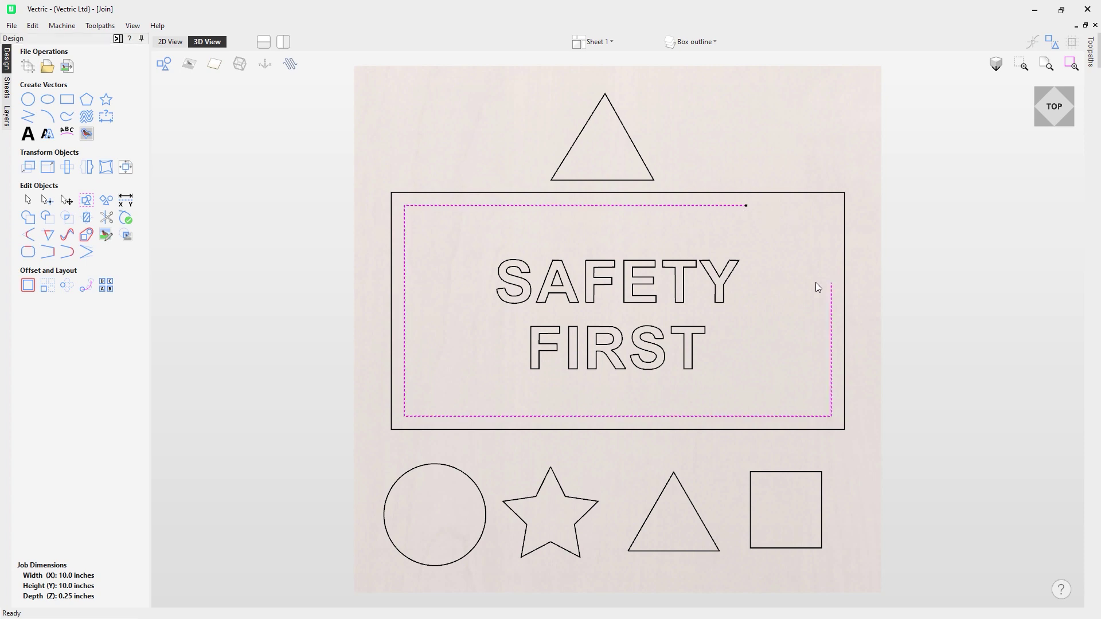
{"action": "double_click", "coordinate": [735, 210]}
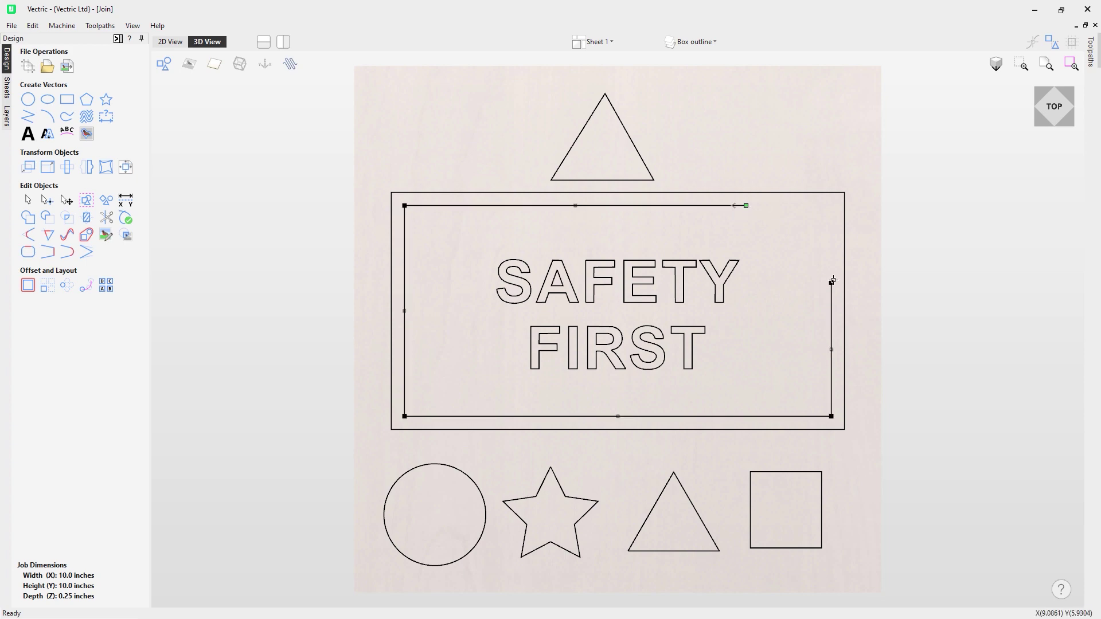
{"action": "left_click_drag", "start_coordinate": [746, 205], "coordinate": [832, 205]}
{"action": "key", "text": "Escape"}
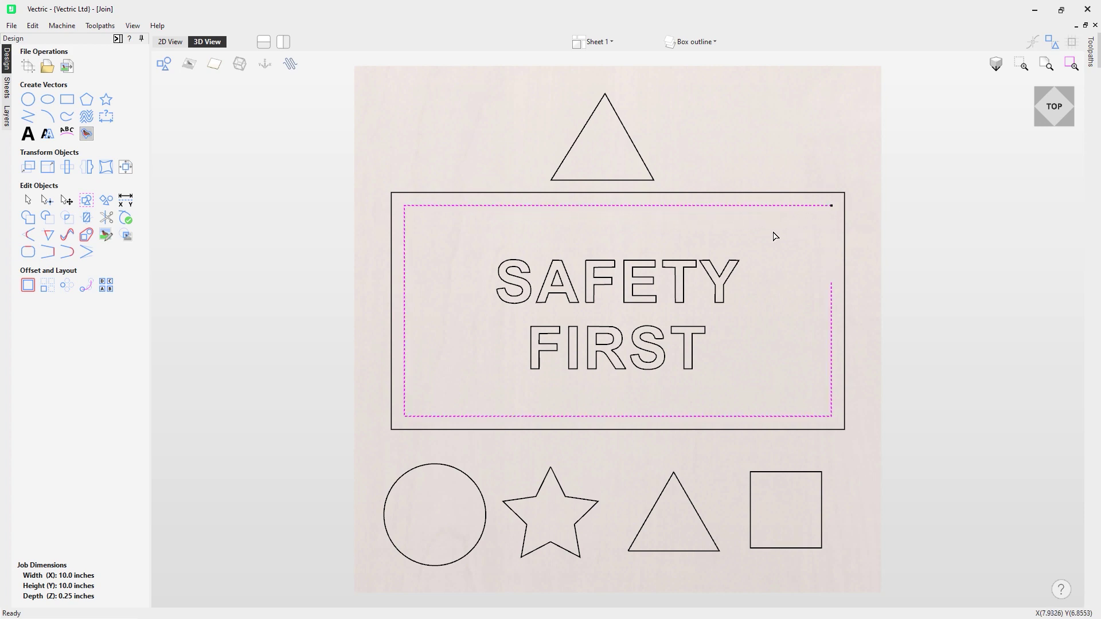
Join the inner border's remaining top-right gap with a straight line.
{"action": "left_click", "coordinate": [55, 256]}
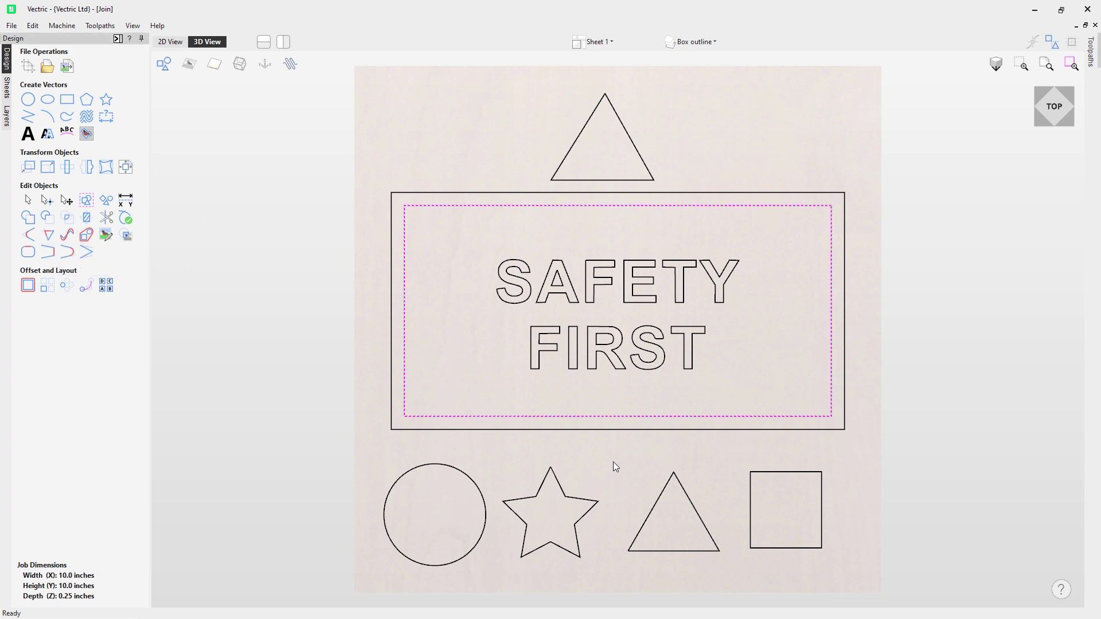
{"action": "left_click", "coordinate": [379, 322]}
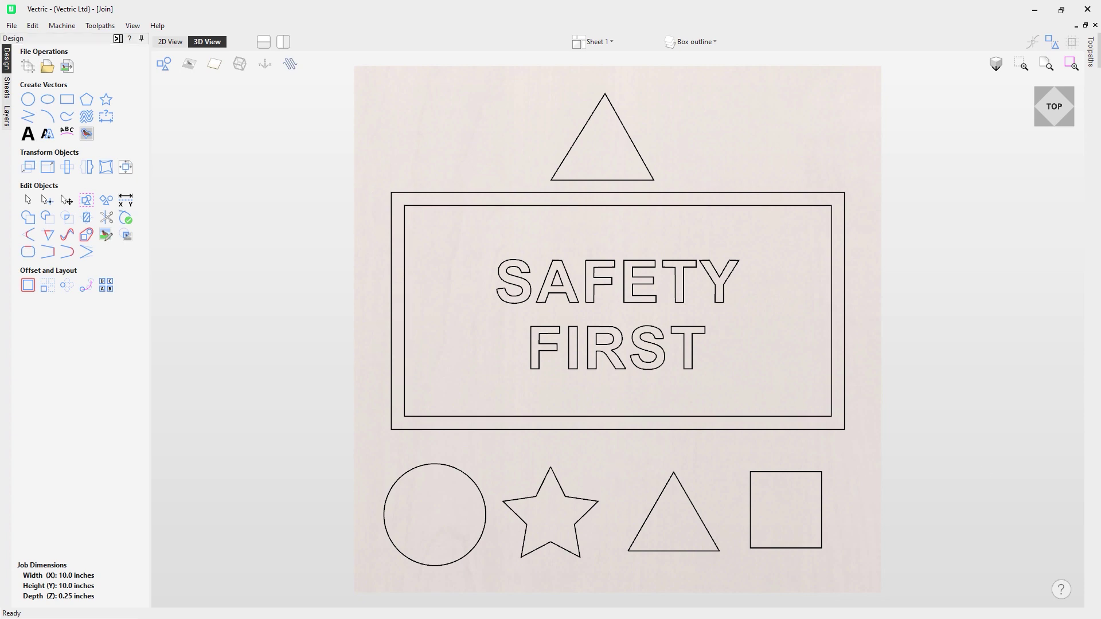